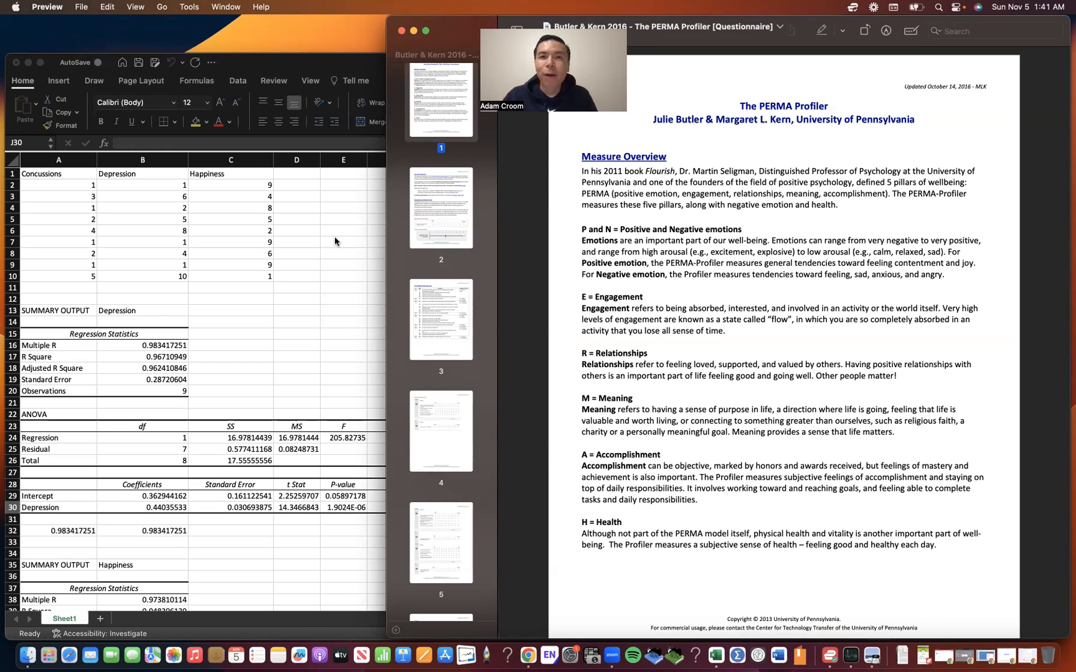
Read through the PERMA Profiler document's measure overview and questionnaire administration pages
scroll(516, 190, down, 1)
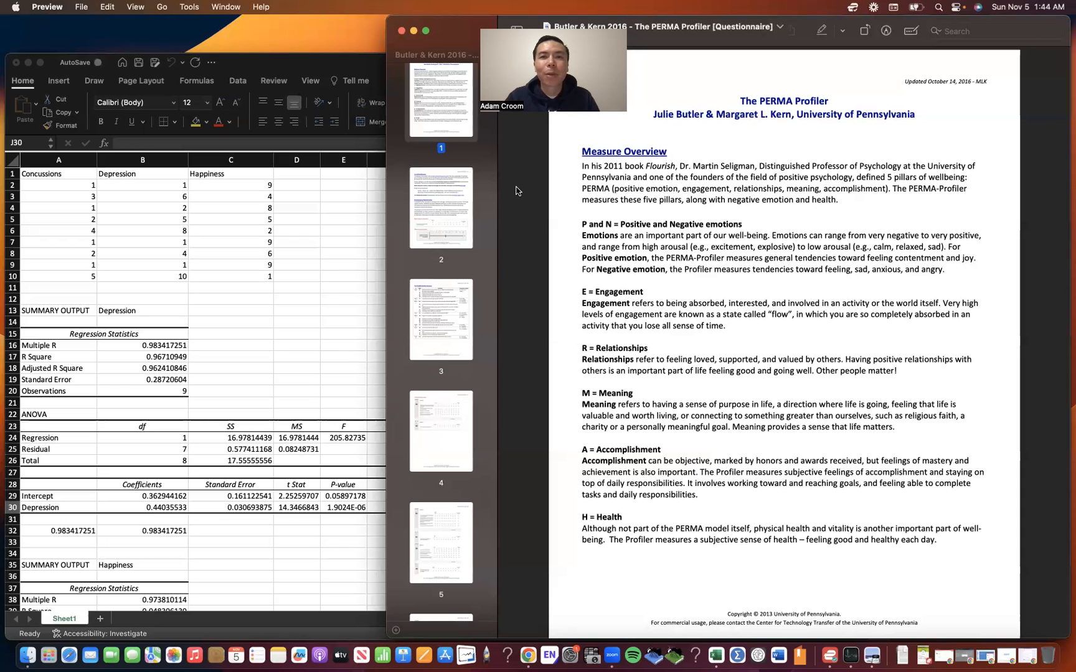
key(Down)
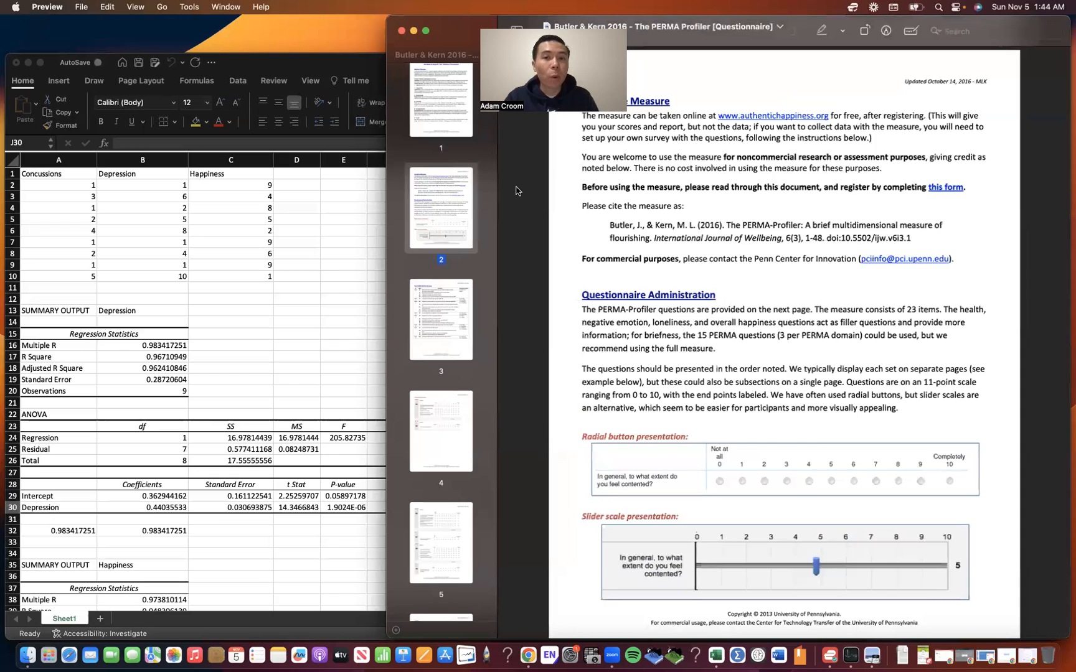
key(Down)
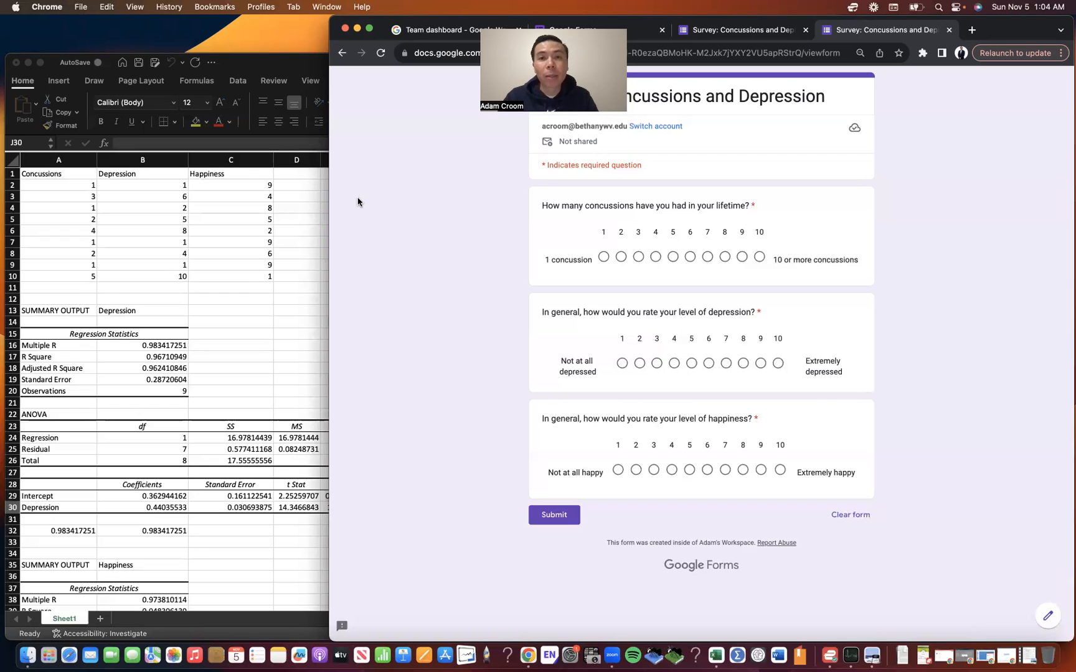
Go from the Google Workspace team dashboard to Google Forms and create a new blank form
key(super+1)
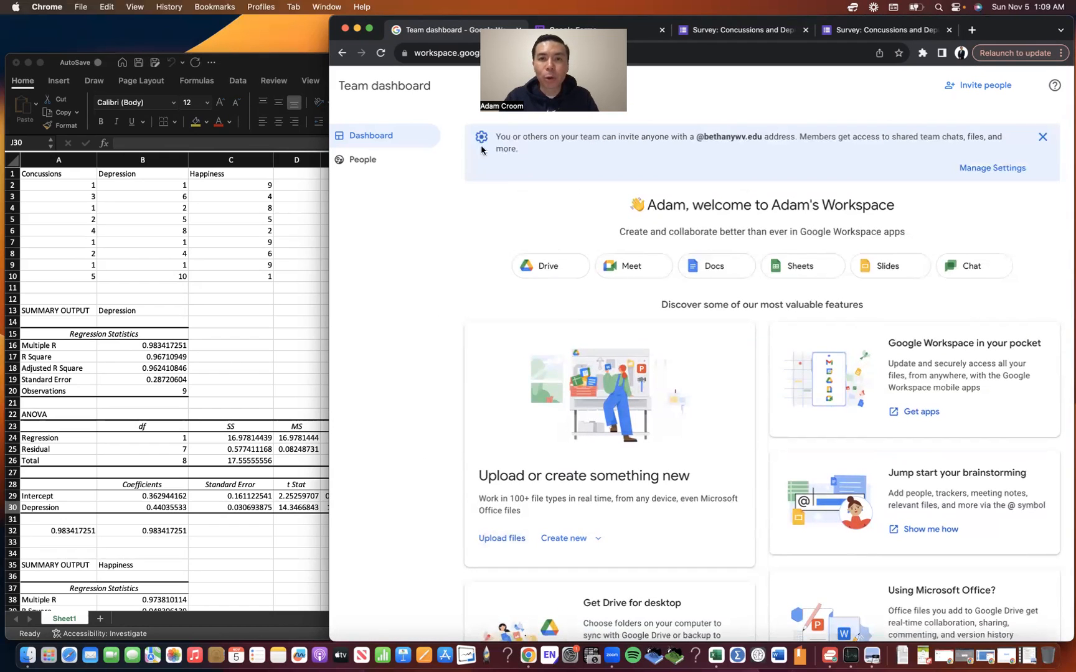
scroll(560, 268, down, 5)
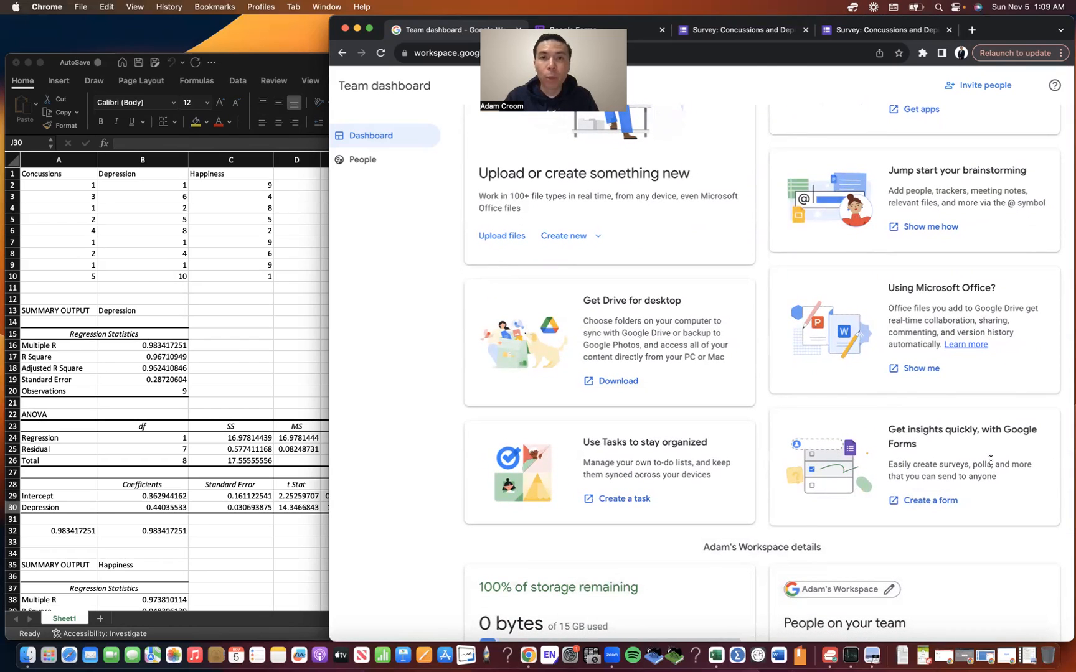
click(943, 502)
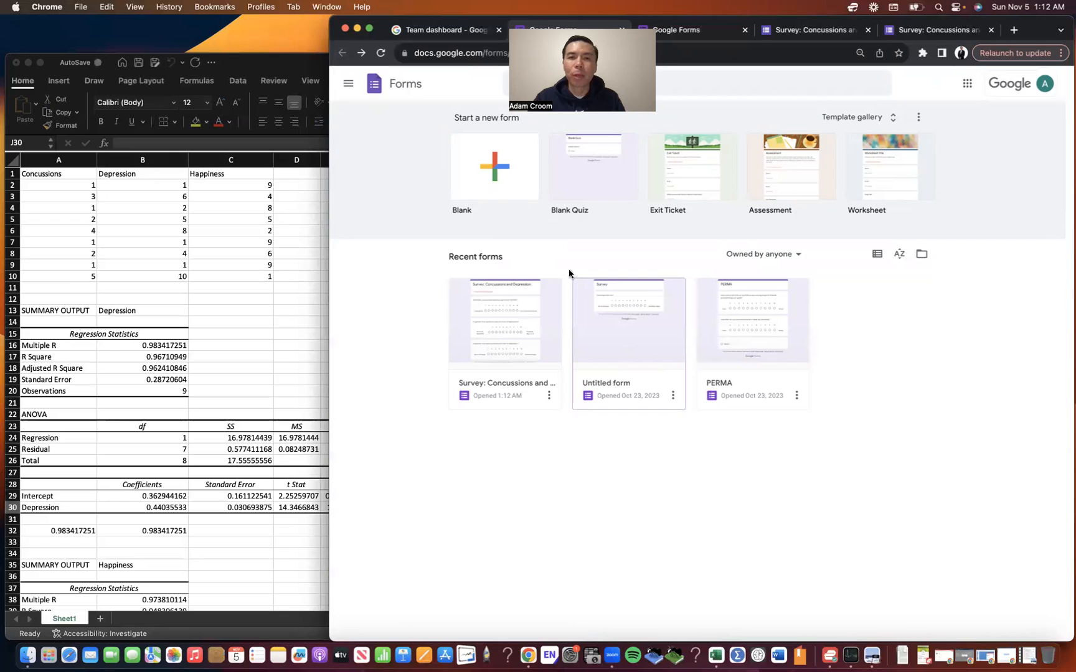
click(503, 165)
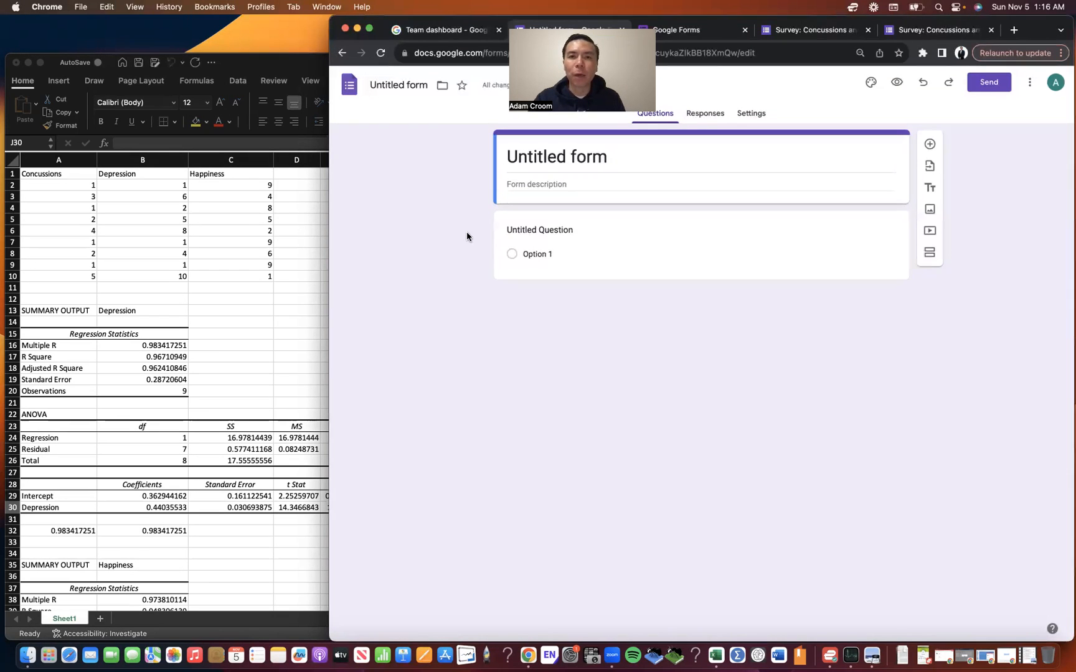
Replace the untitled form's title with "Concussions and Depression"
click(654, 159)
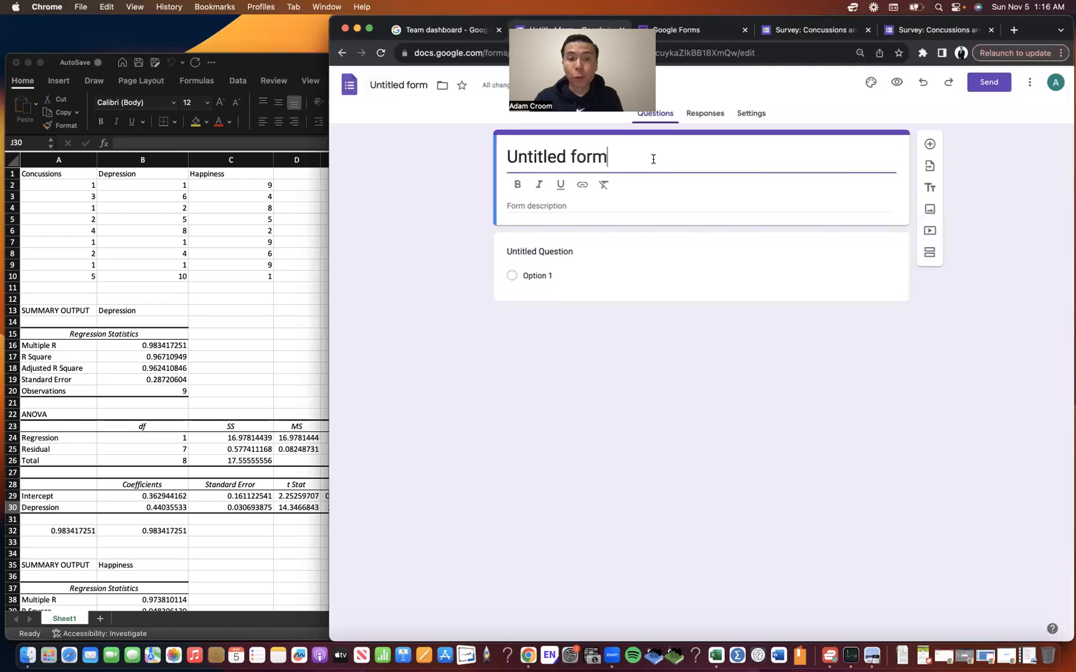
text(Concussi)
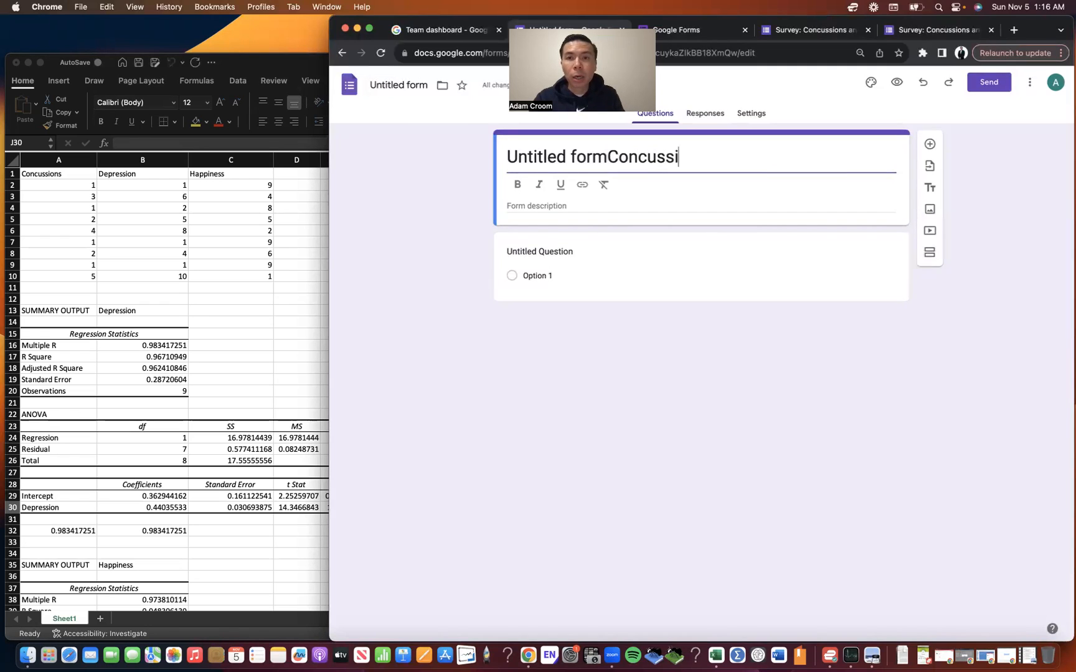
text(ons and Depression)
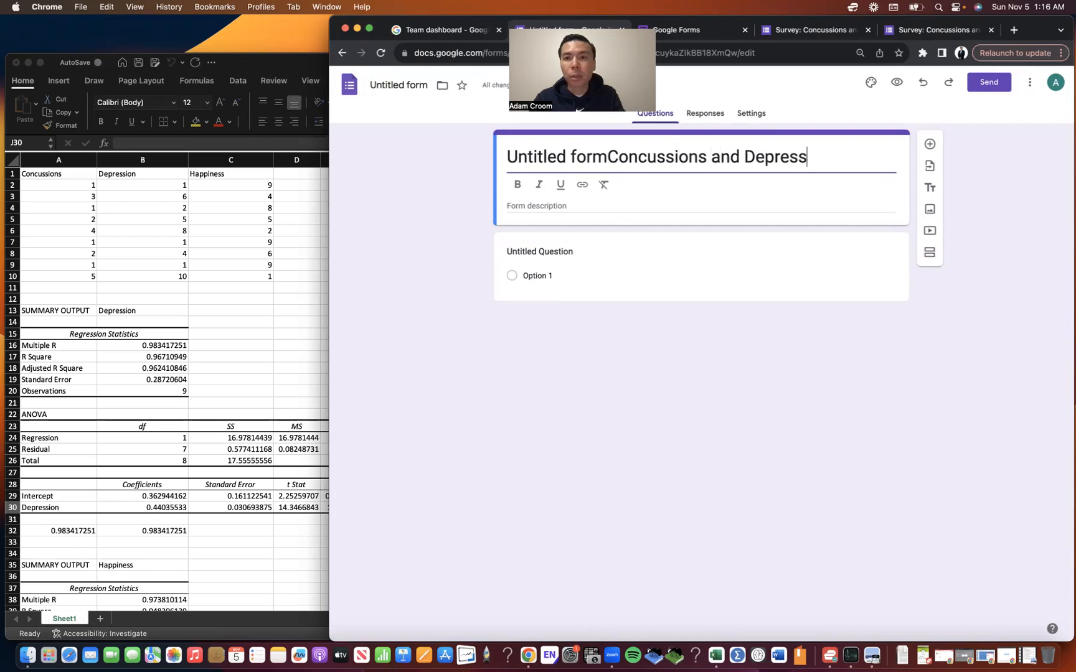
click(598, 157)
key(BackSpace)
key(BackSpace)
key(BackSpace)
key(BackSpace)
key(BackSpace)
key(BackSpace)
key(BackSpace)
key(BackSpace)
key(BackSpace)
key(BackSpace)
key(BackSpace)
key(BackSpace)
key(BackSpace)
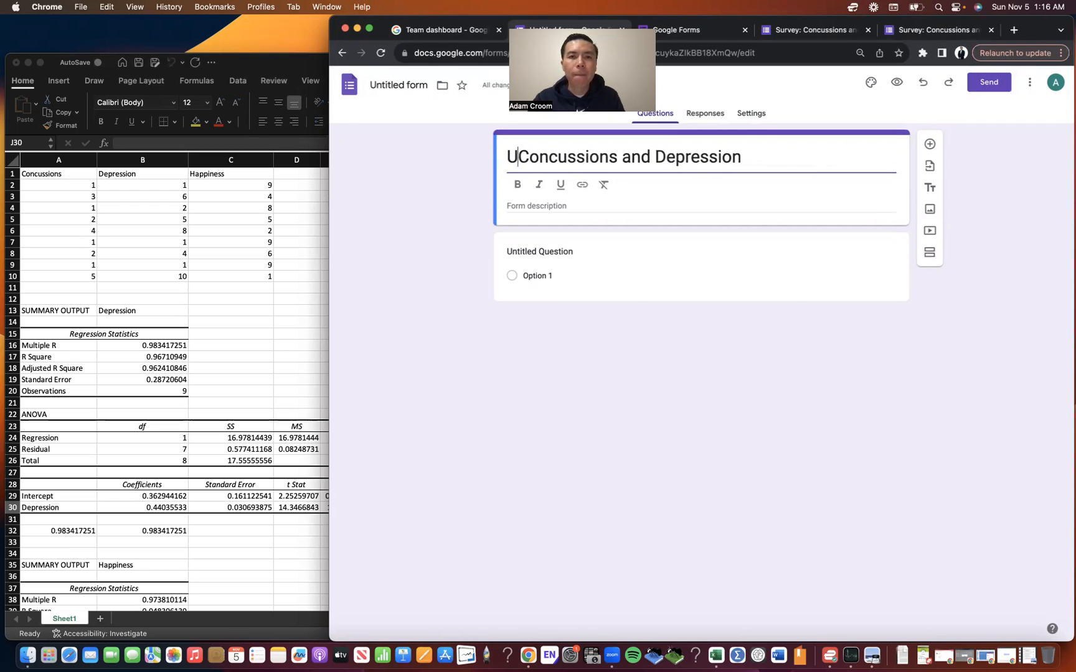
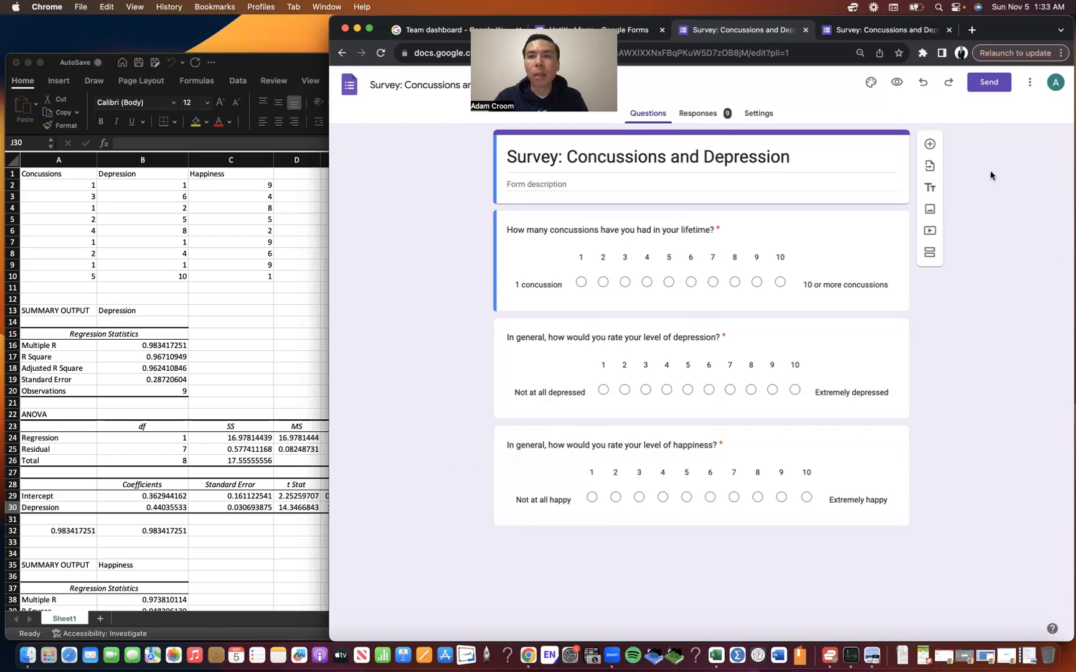
Copy a shortened URL for sharing the "Survey: Concussions and Depression" form
click(992, 86)
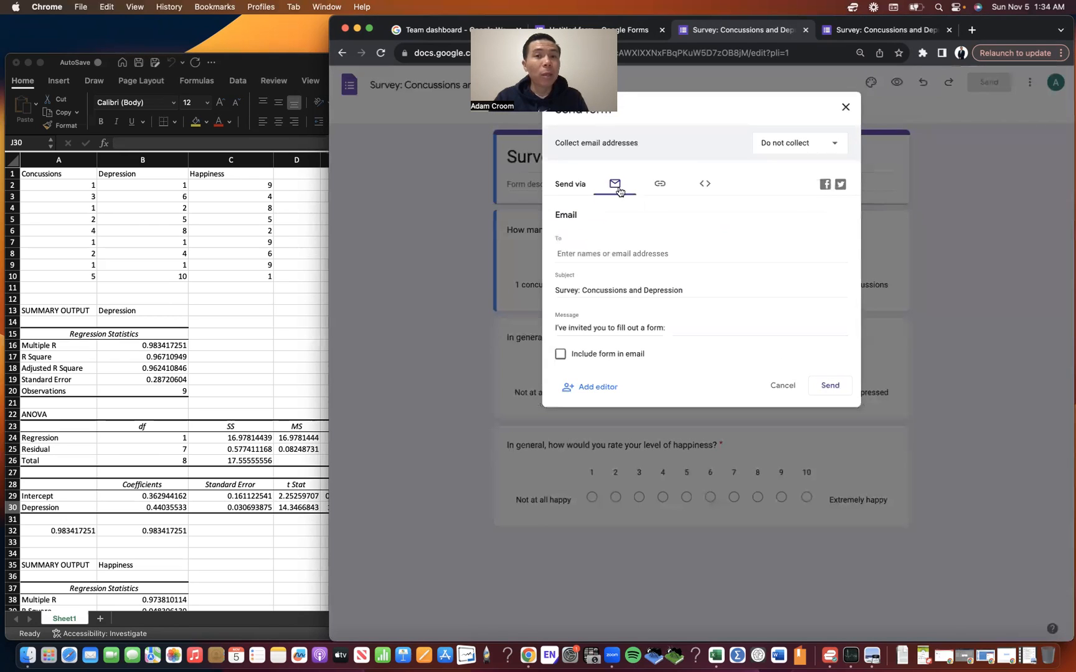
click(621, 251)
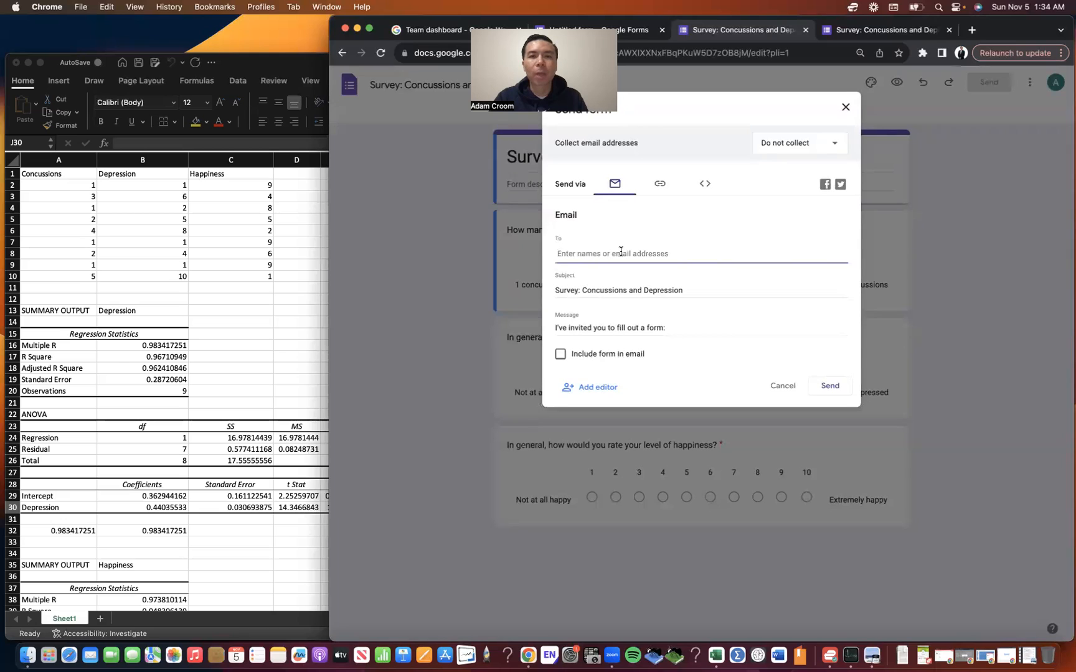
click(660, 185)
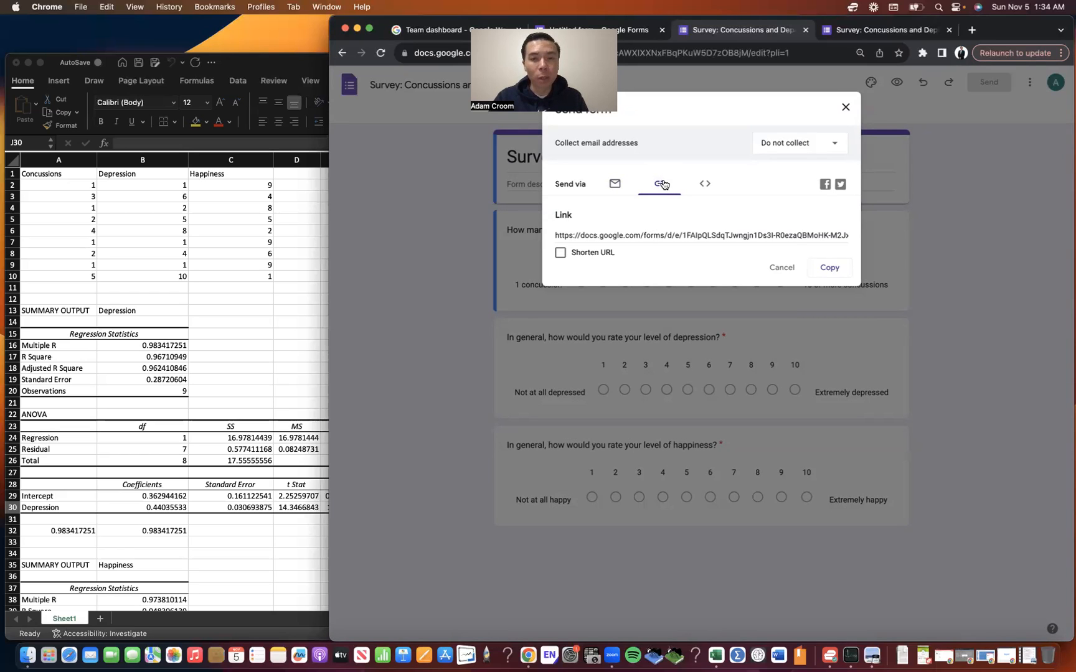
click(560, 254)
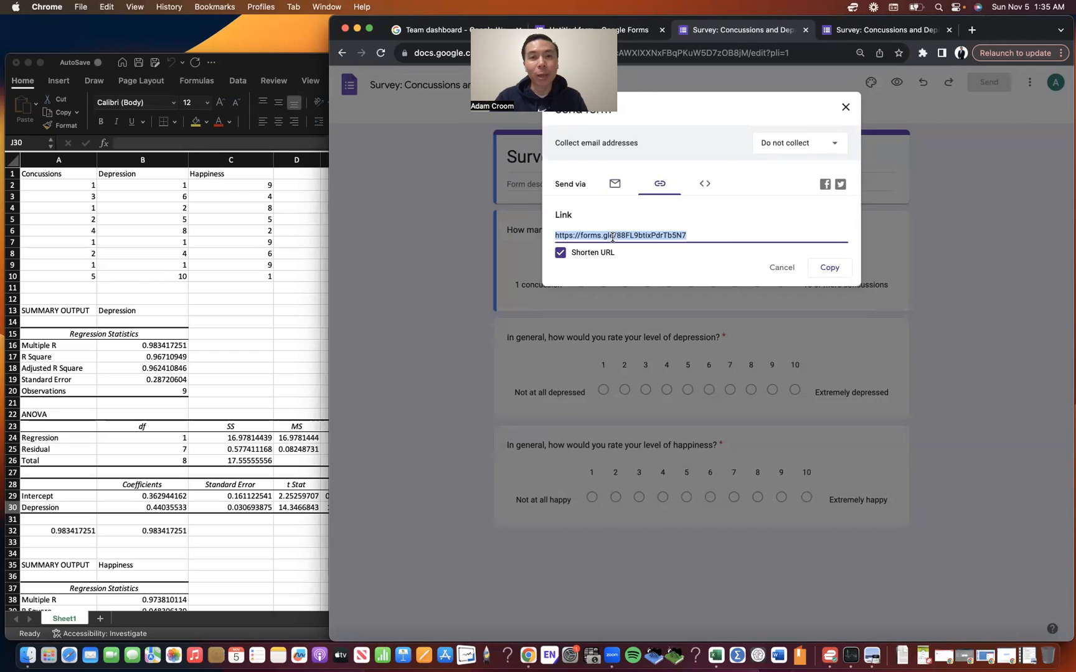
click(835, 270)
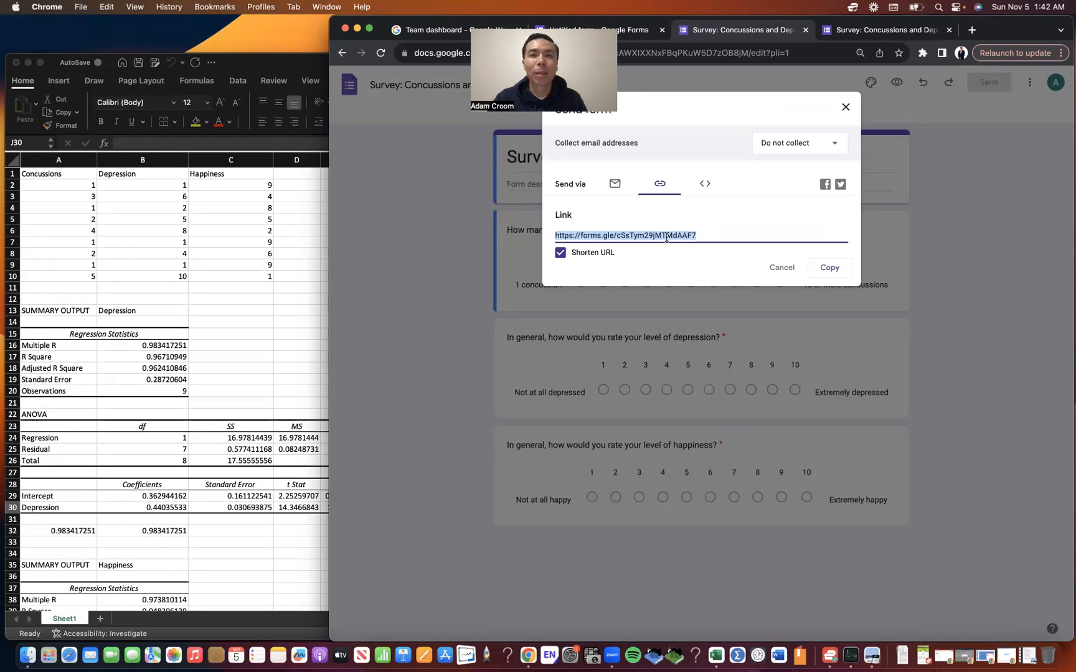
click(846, 108)
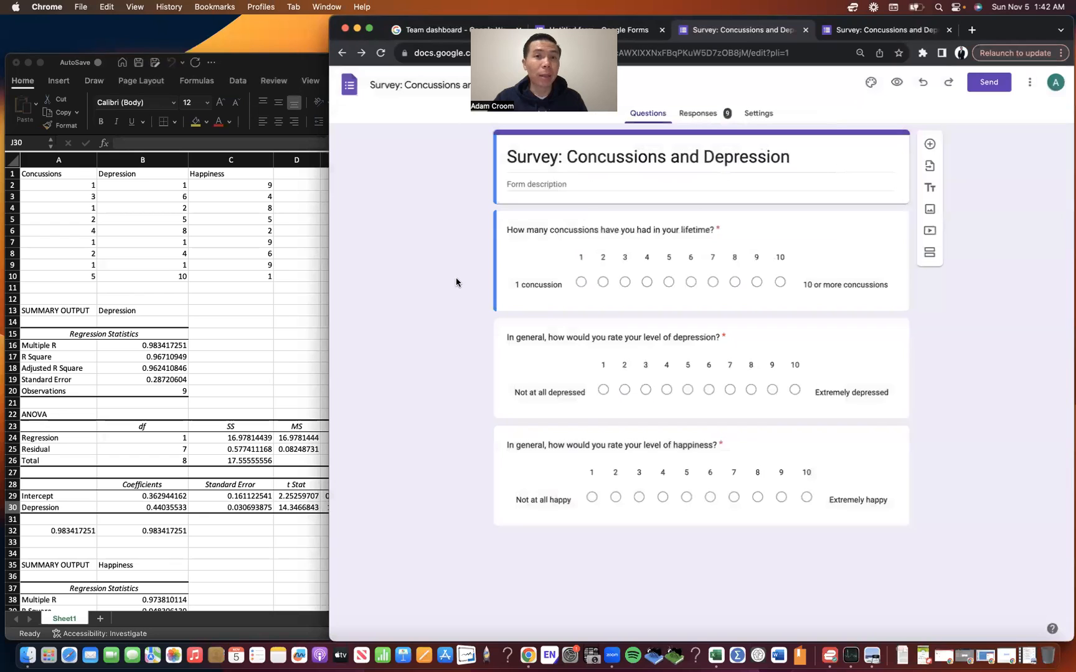
Examine the survey's collected responses by question and switch to the individual responses
click(705, 119)
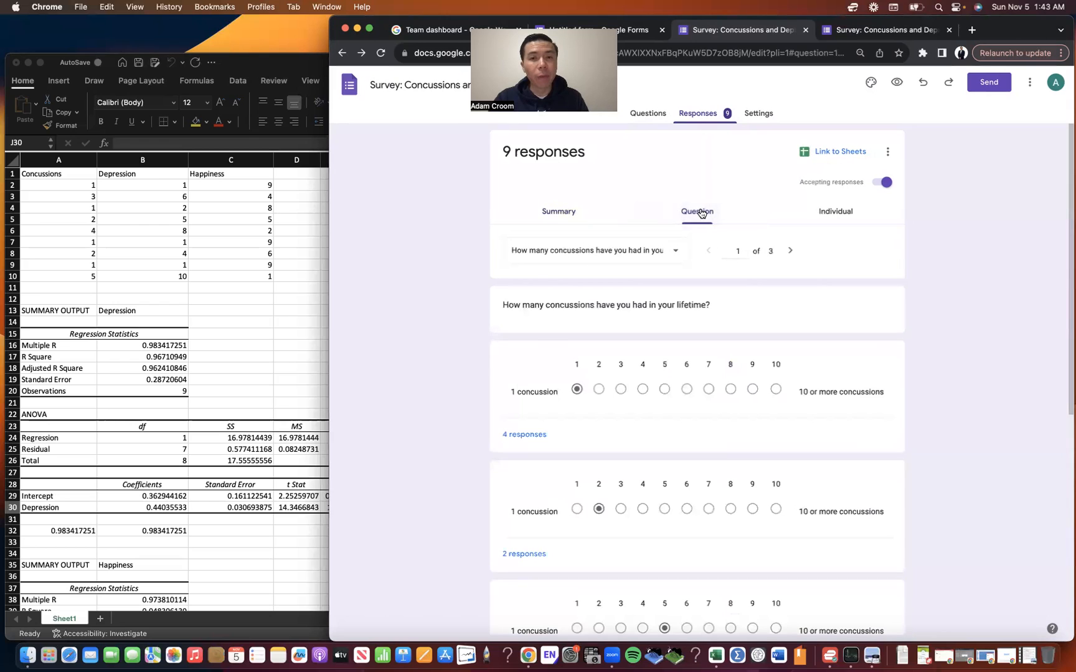
scroll(531, 283, down, 3)
scroll(531, 283, up, 3)
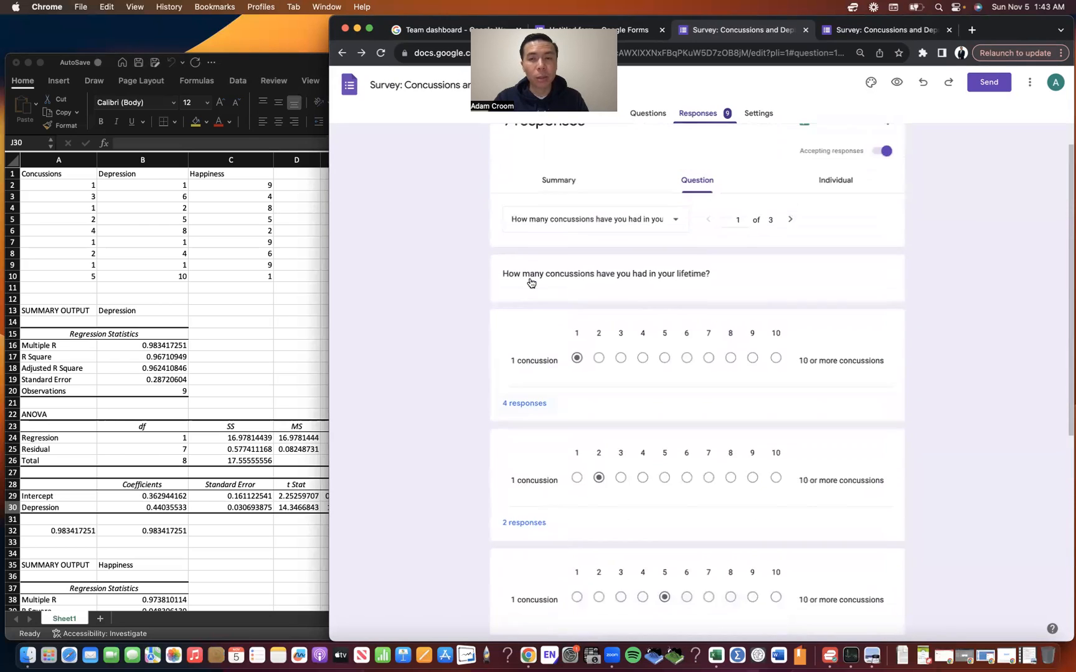
click(840, 213)
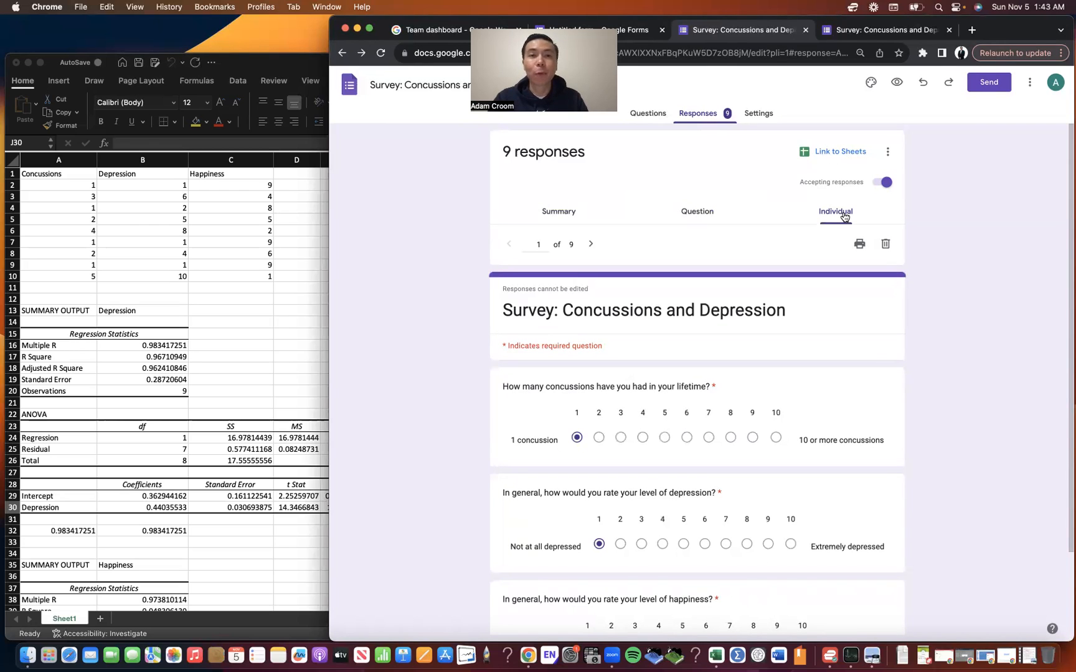
Compare the first two individual survey responses with the spreadsheet's Concussions, Depression and Happiness values, starting at cell A2
click(64, 189)
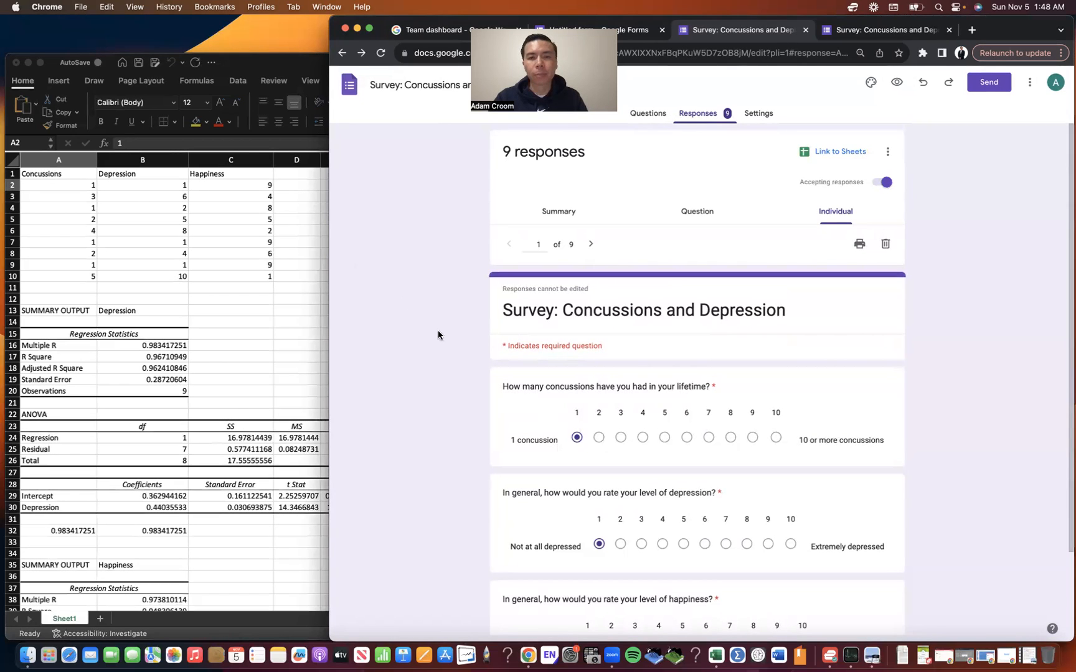
scroll(438, 334, down, 3)
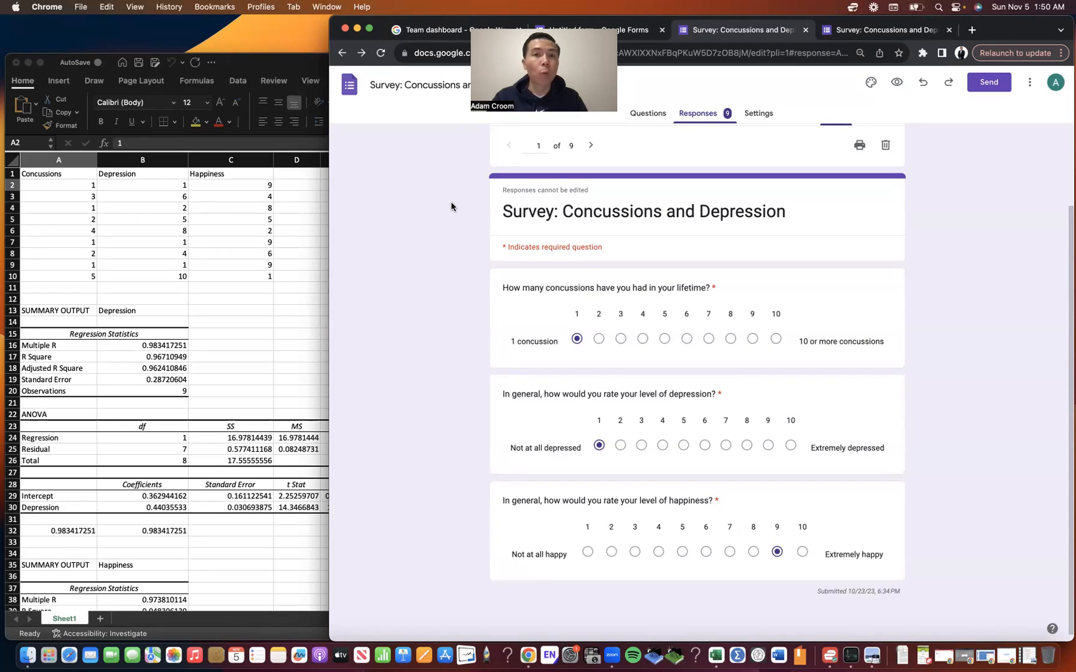
click(592, 146)
scroll(485, 218, down, 2)
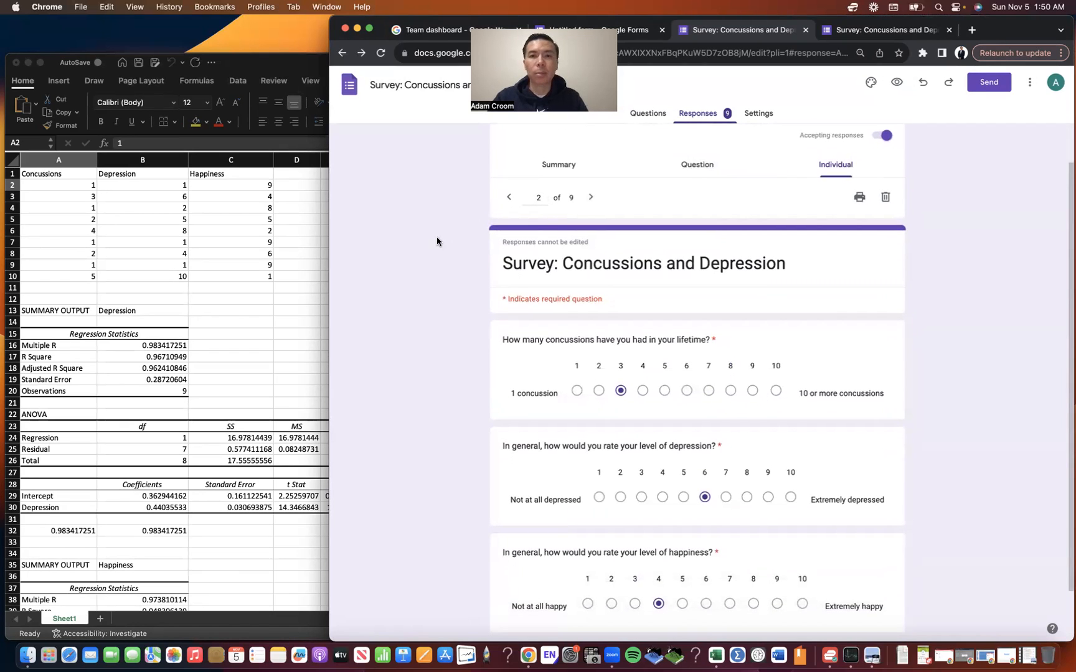
scroll(534, 211, down, 1)
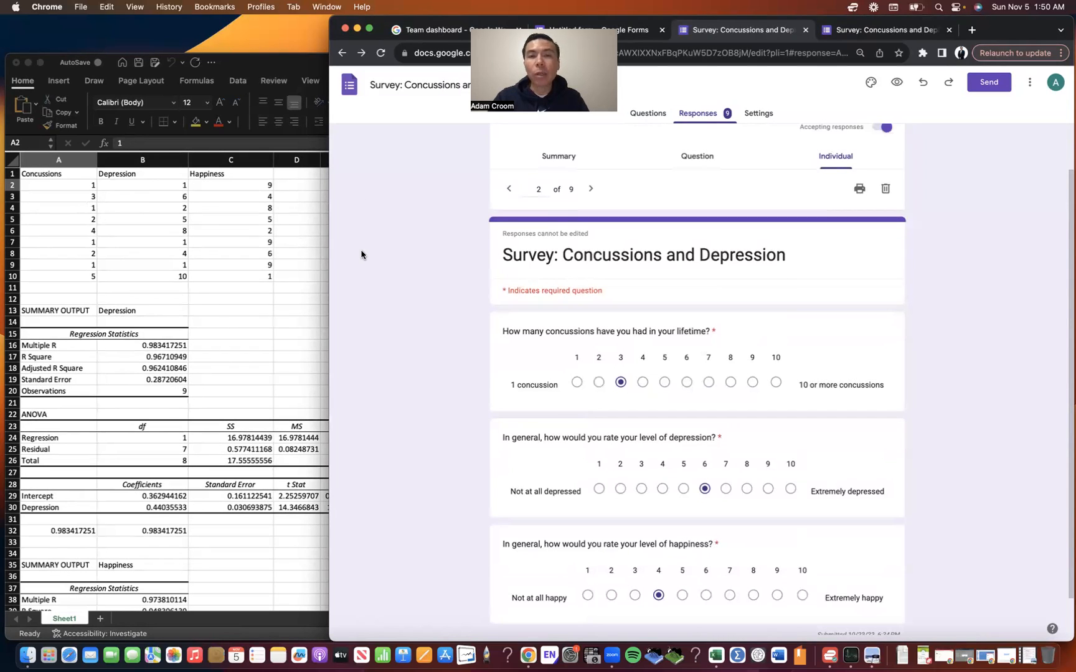
scroll(362, 254, down, 1)
scroll(361, 254, down, 1)
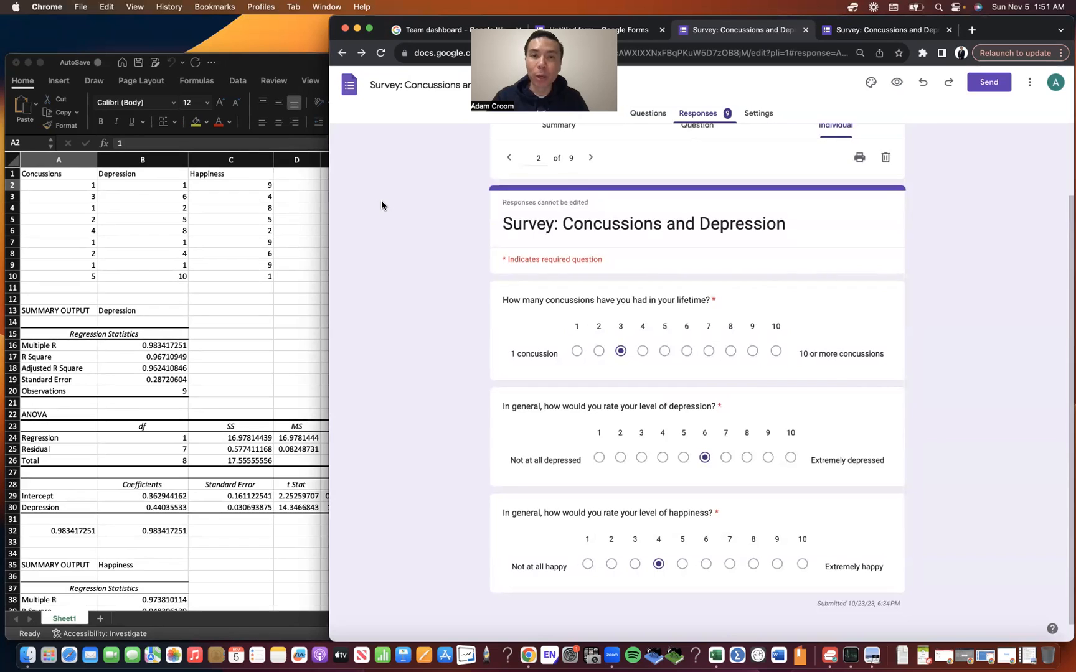
Compare the third to fifth individual survey responses with the Concussions, Depression and Happiness values in spreadsheet rows 4 to 6
click(591, 158)
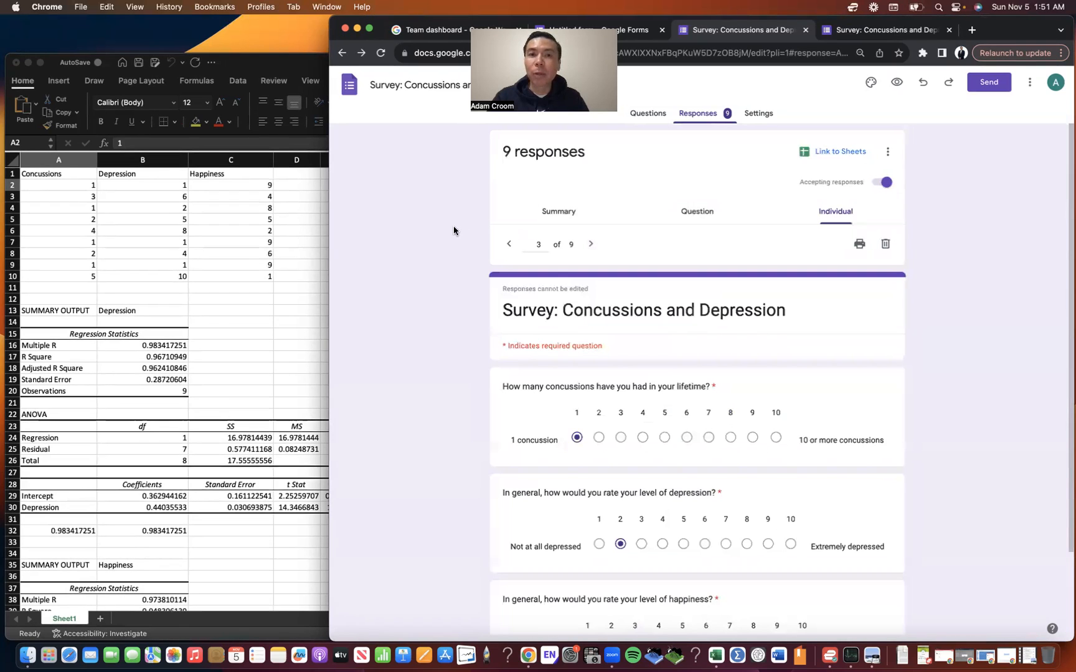
scroll(453, 227, down, 2)
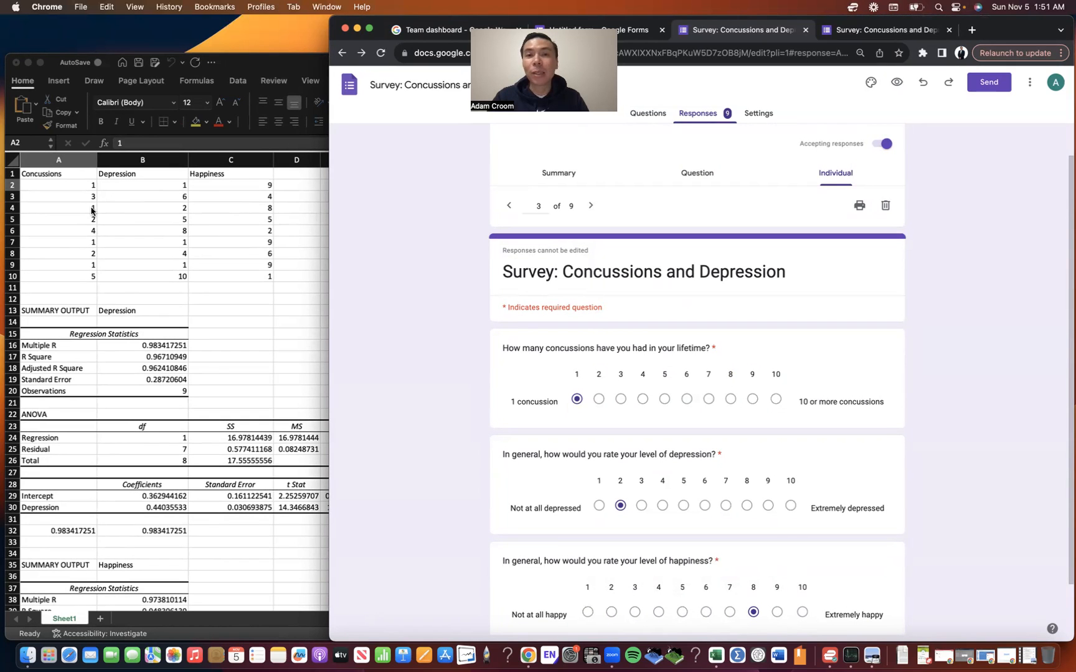
scroll(461, 314, down, 2)
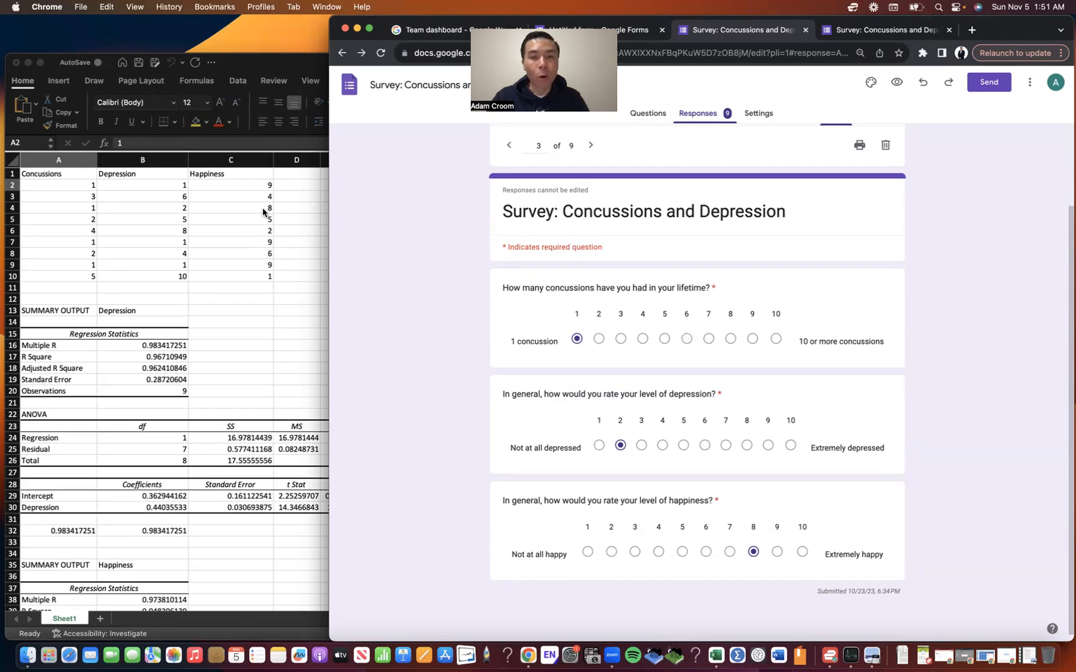
click(590, 145)
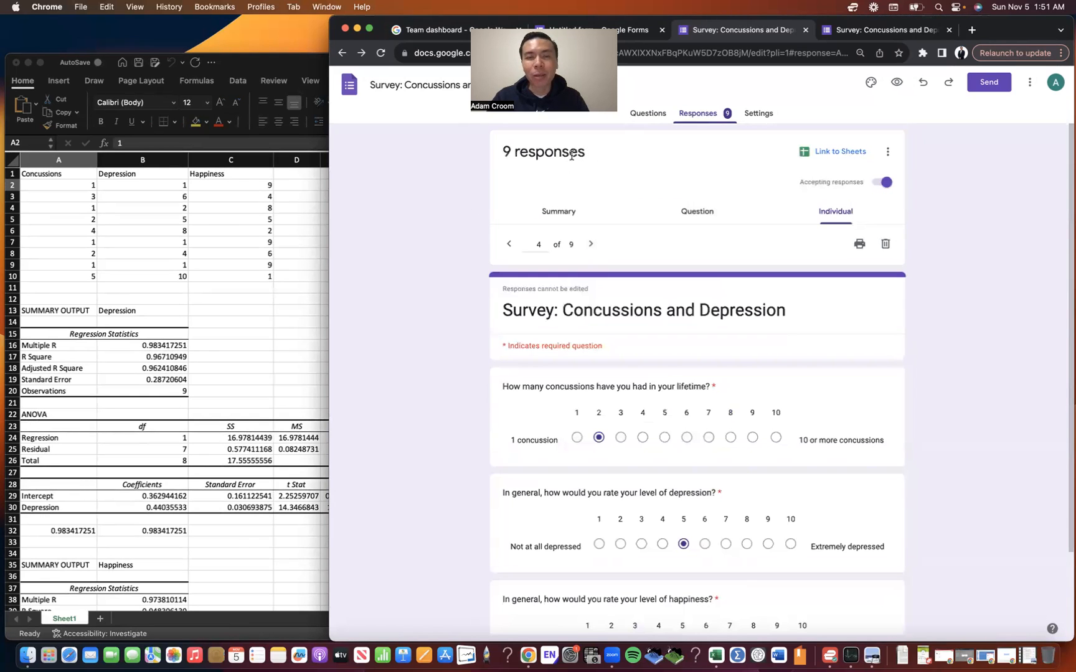
scroll(447, 229, down, 2)
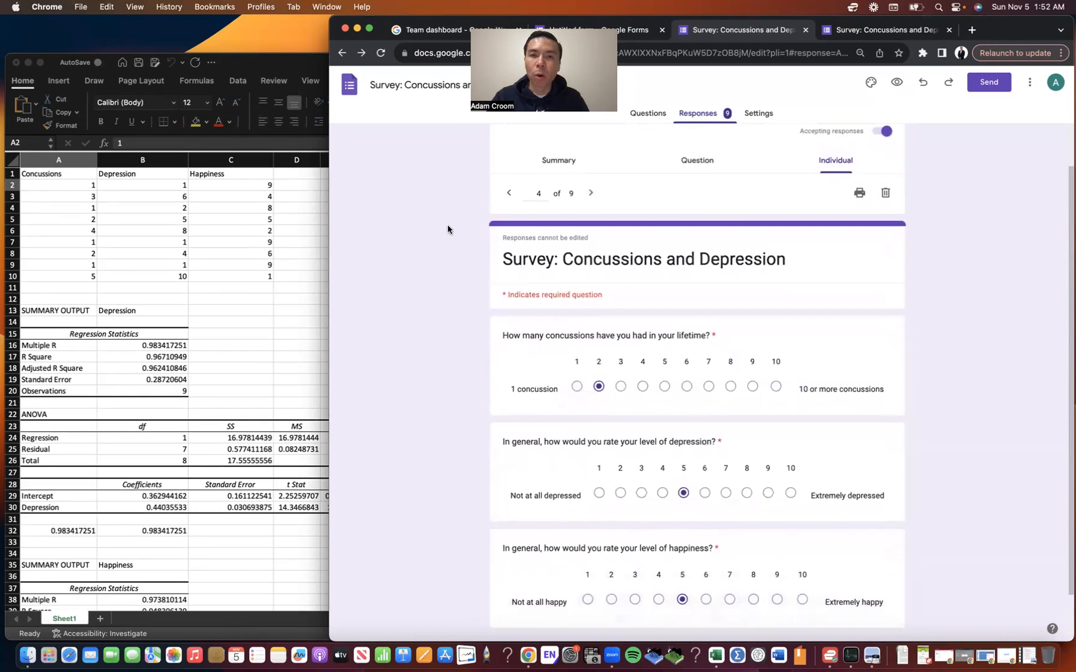
scroll(447, 228, down, 2)
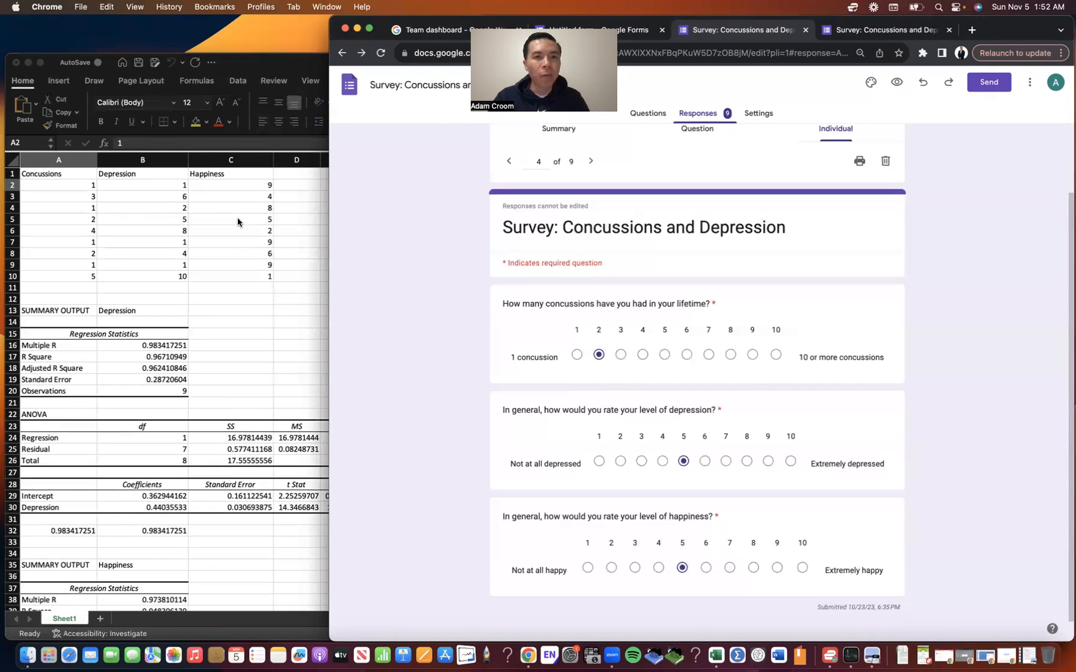
click(591, 162)
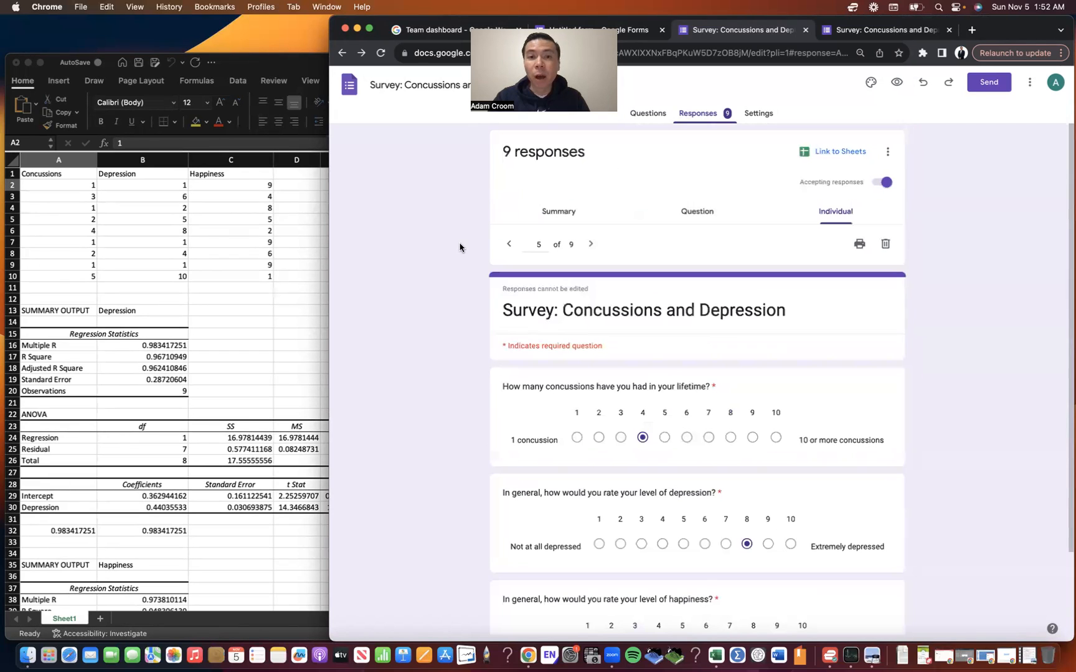
scroll(459, 247, down, 3)
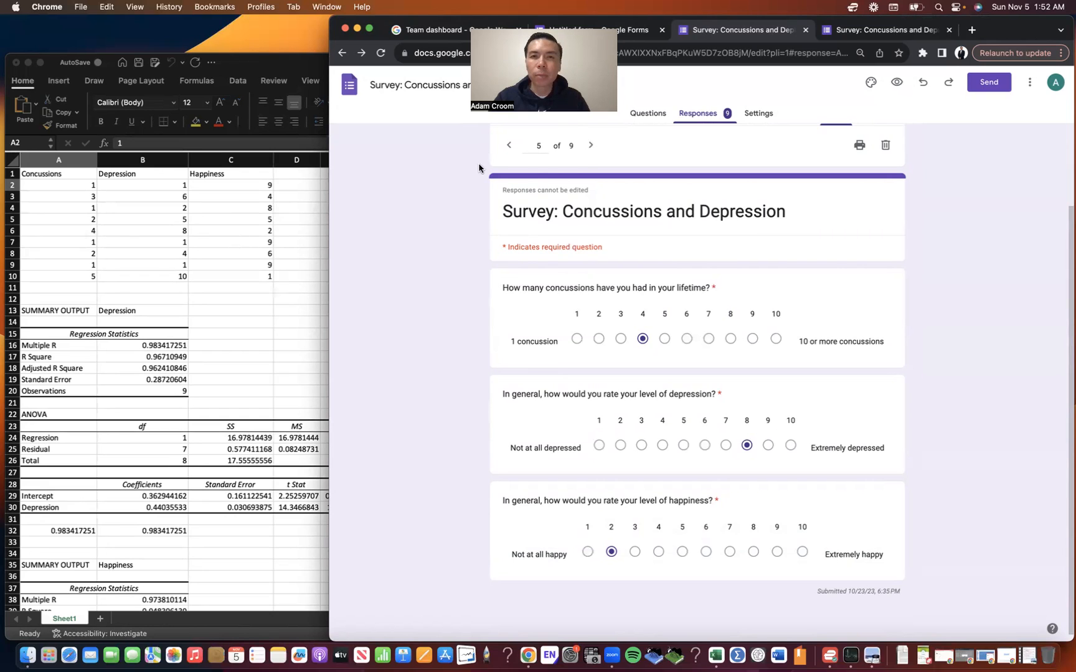
Compare the sixth to ninth individual survey responses with the Concussions, Depression and Happiness values in spreadsheet rows 7 to 10
click(590, 145)
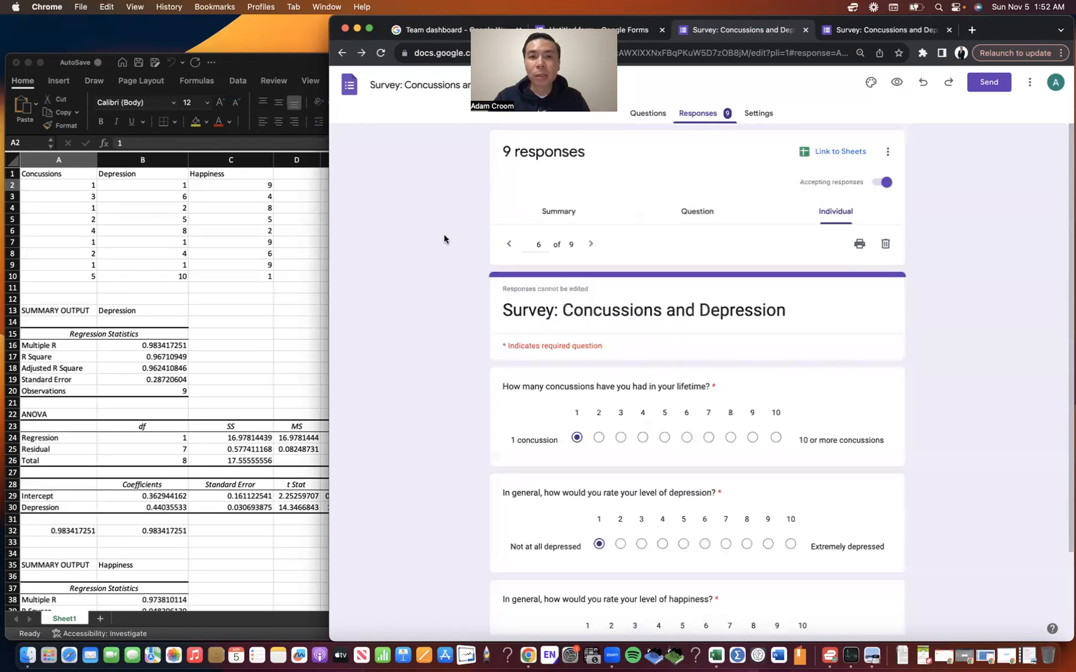
scroll(443, 237, down, 3)
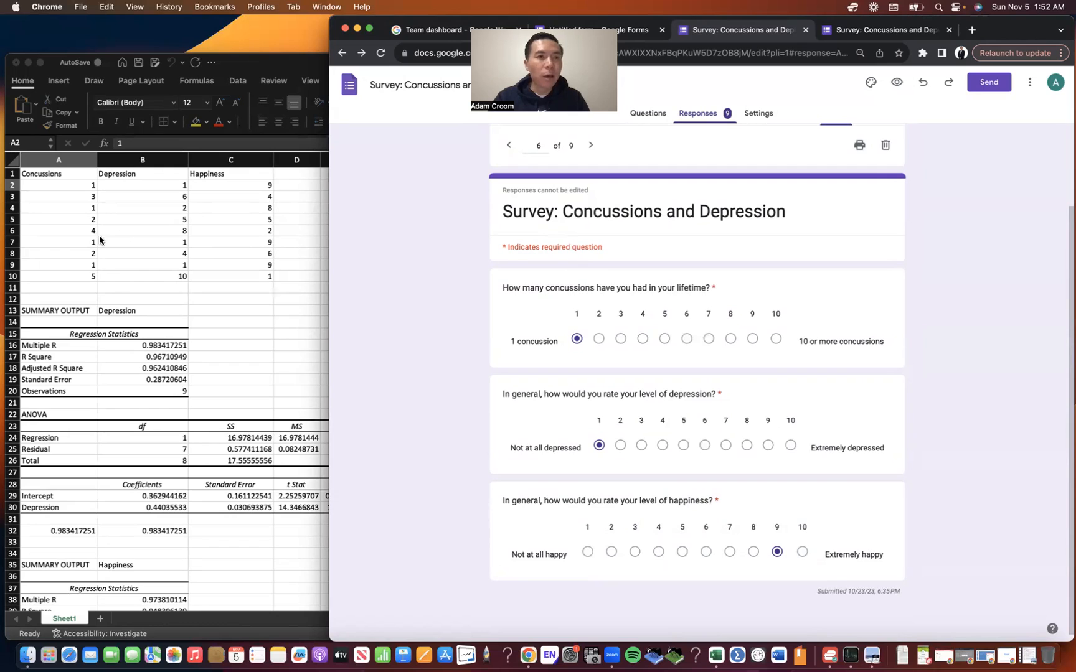
click(591, 146)
scroll(459, 220, down, 3)
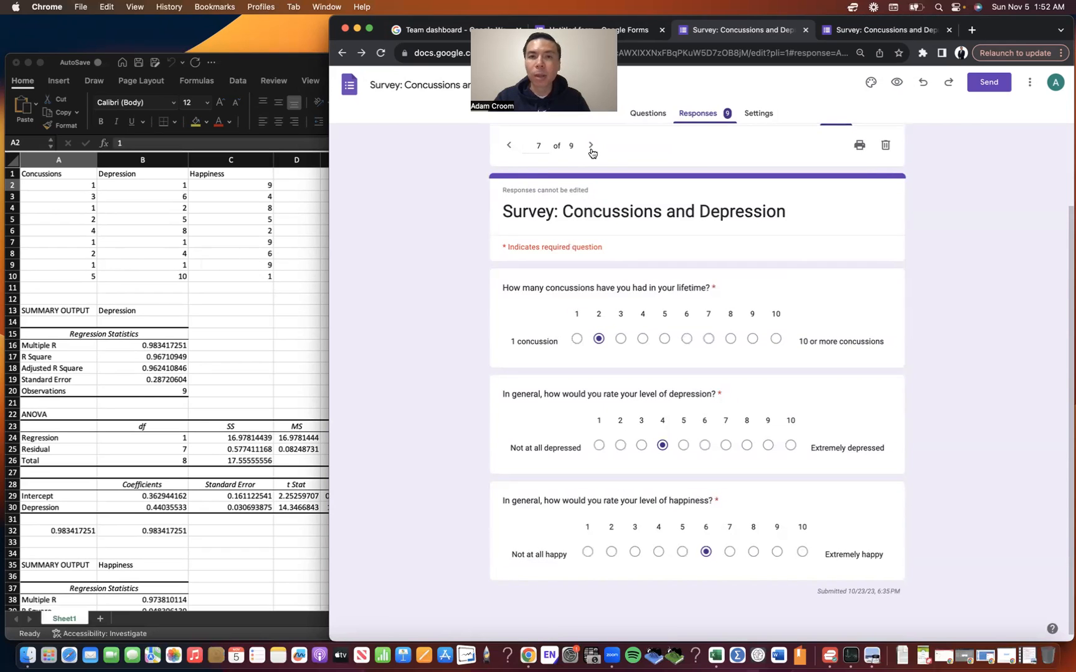
click(590, 146)
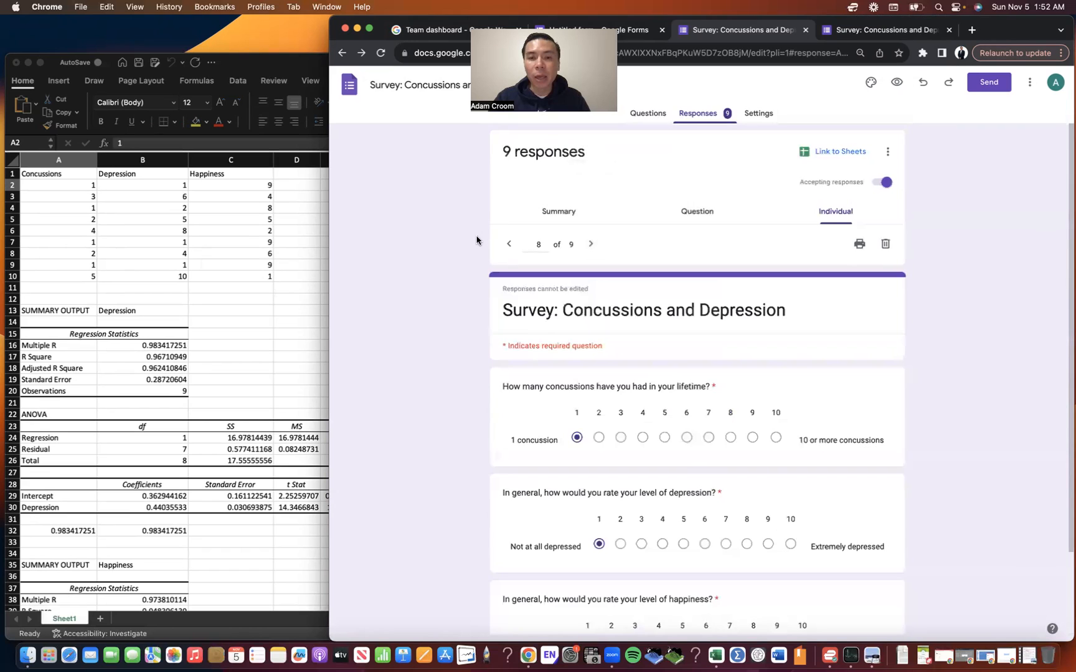
scroll(476, 240, down, 3)
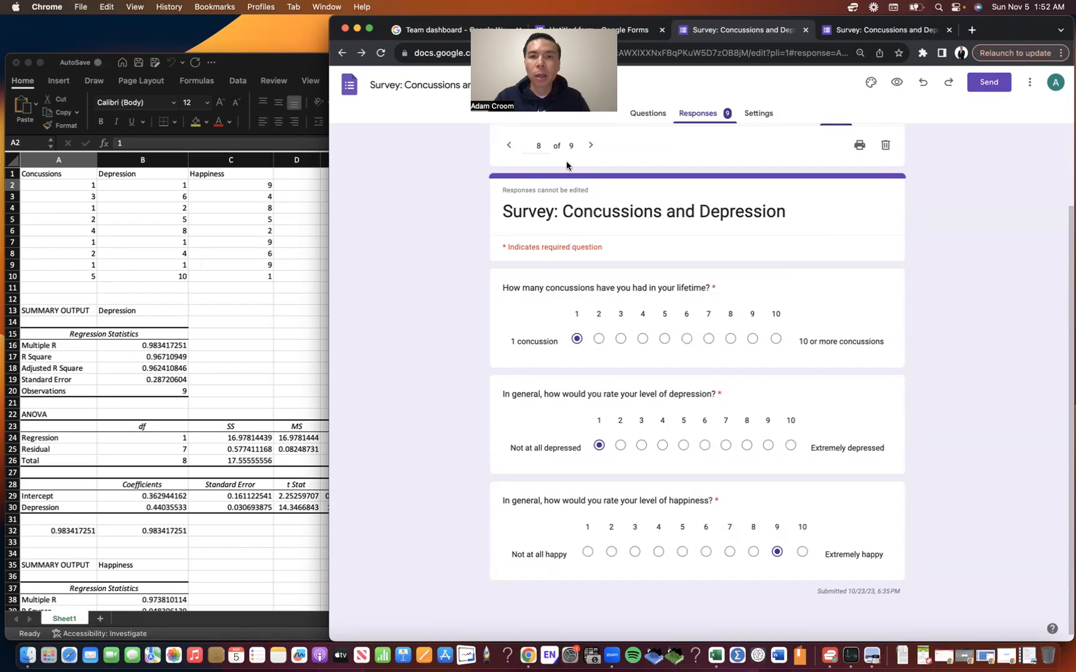
click(591, 147)
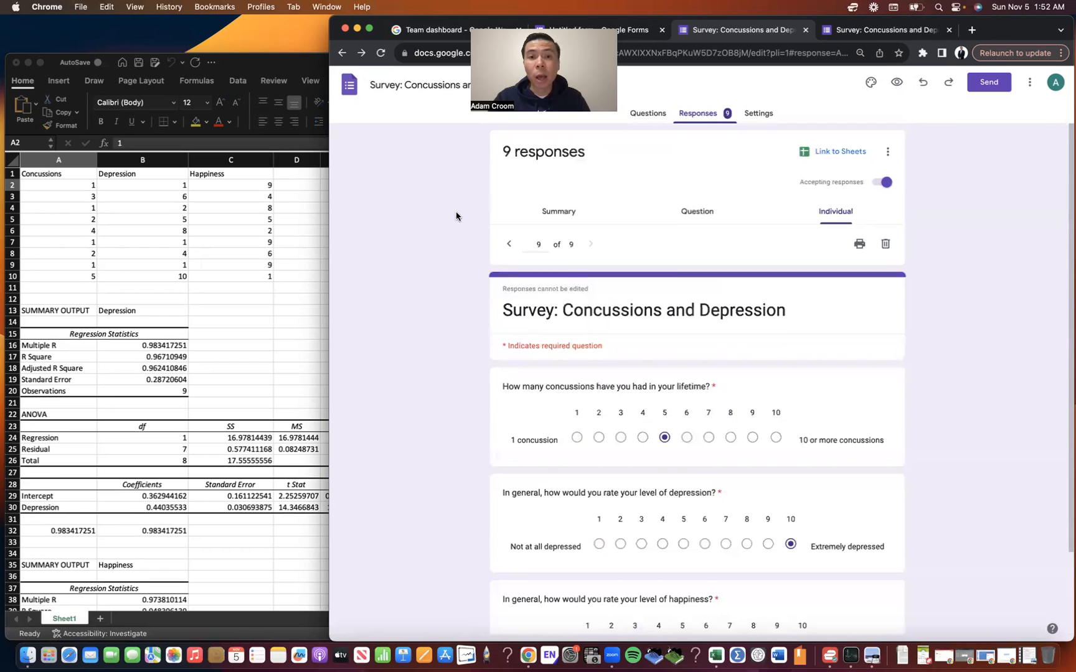
scroll(456, 215, down, 3)
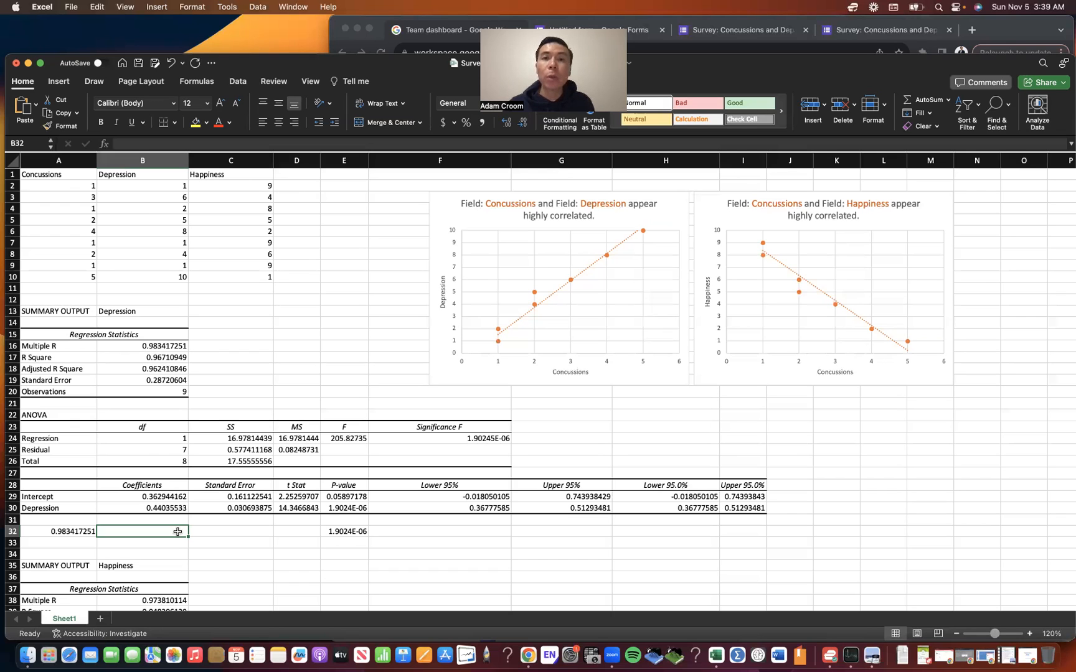
In the Excel sheet, calculate the correlation between Concussions and Depression in cell B32 with =CORREL(A1:A10,B1:B10)
double_click(155, 531)
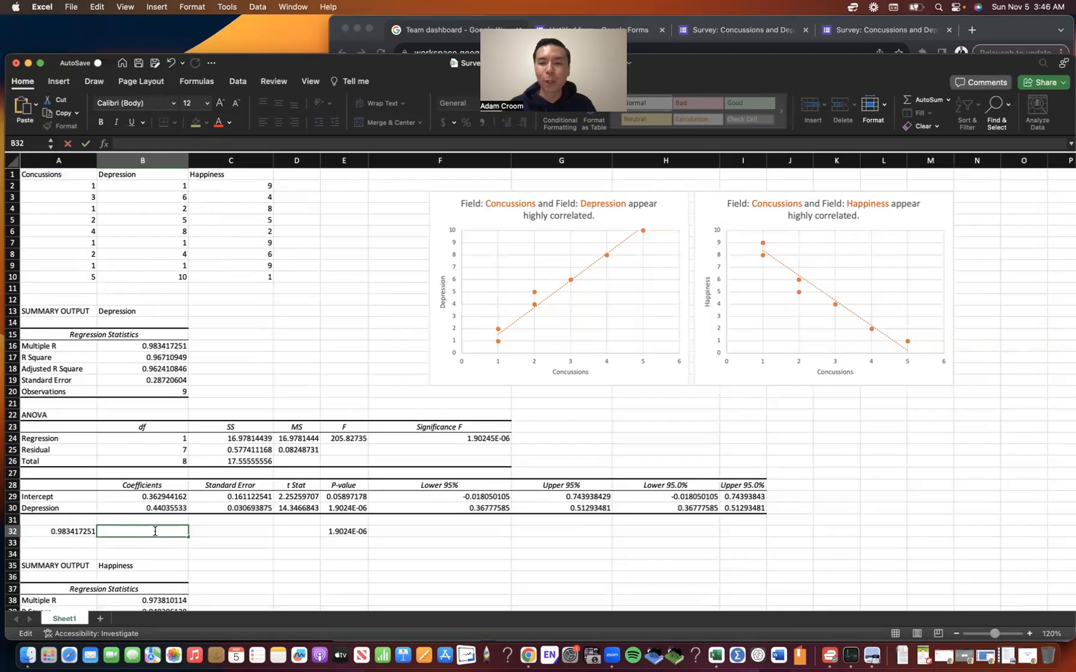
text(=)
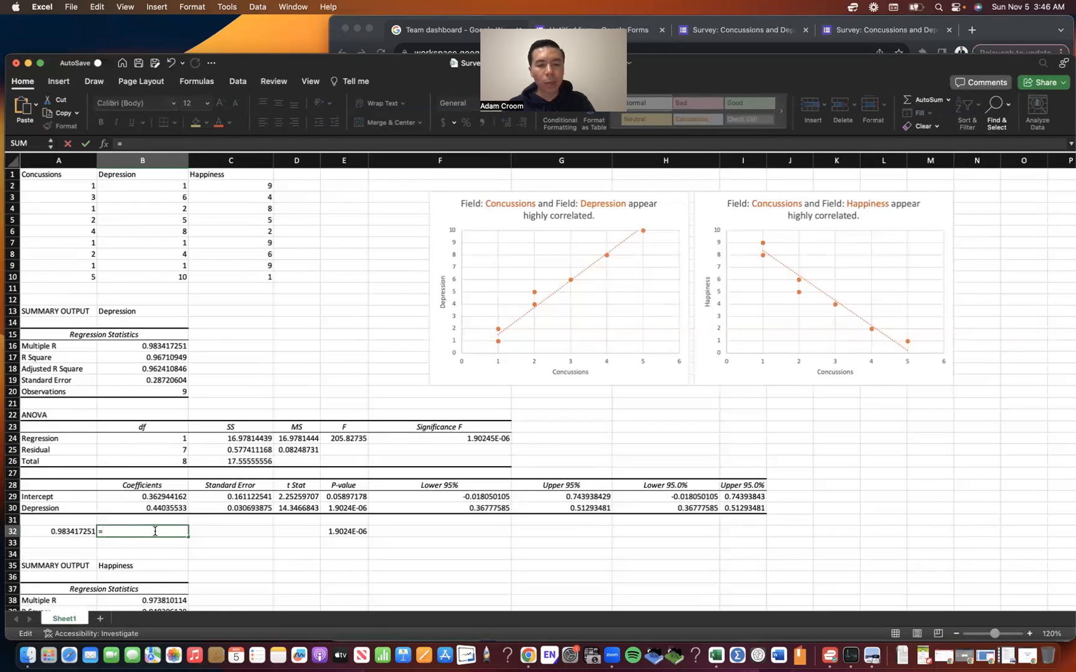
text(CORREL)
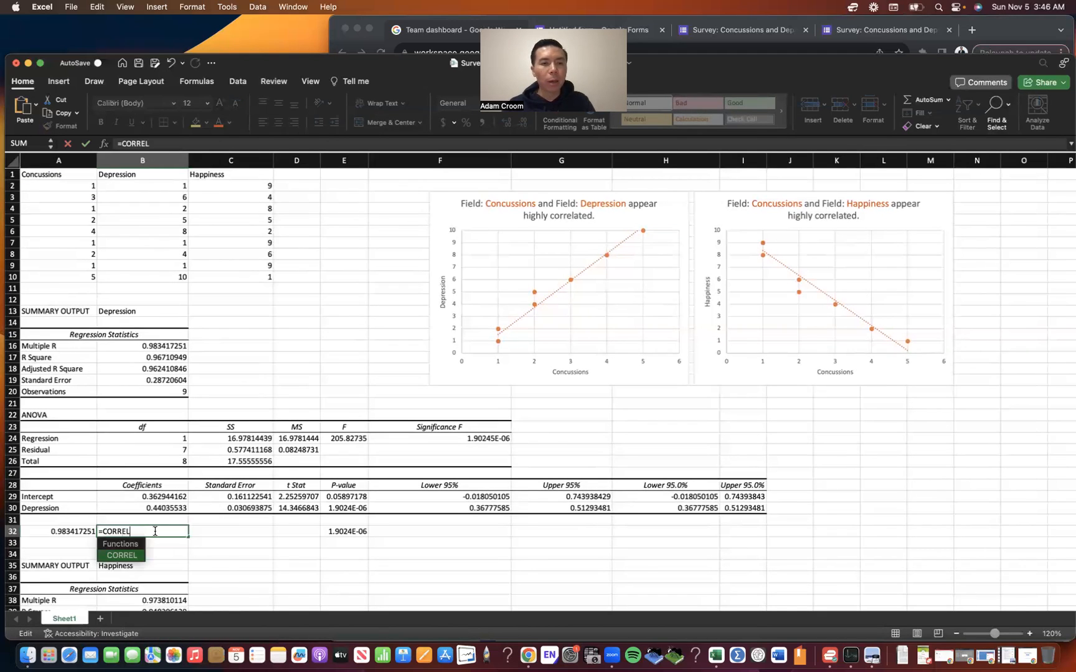
double_click(128, 555)
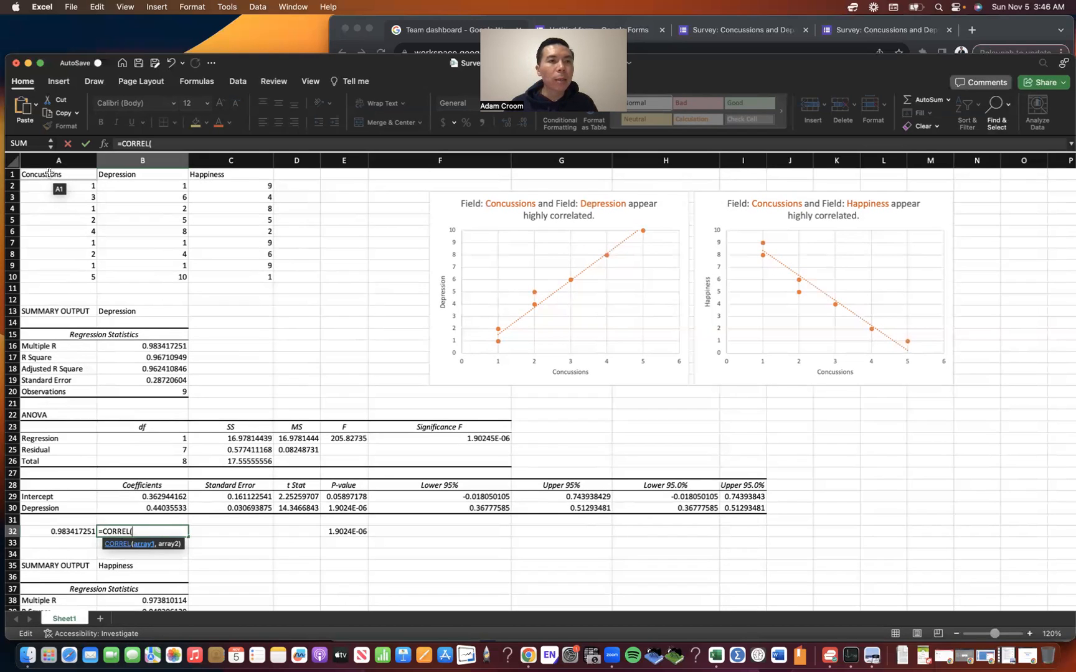
drag(49, 173, 45, 274)
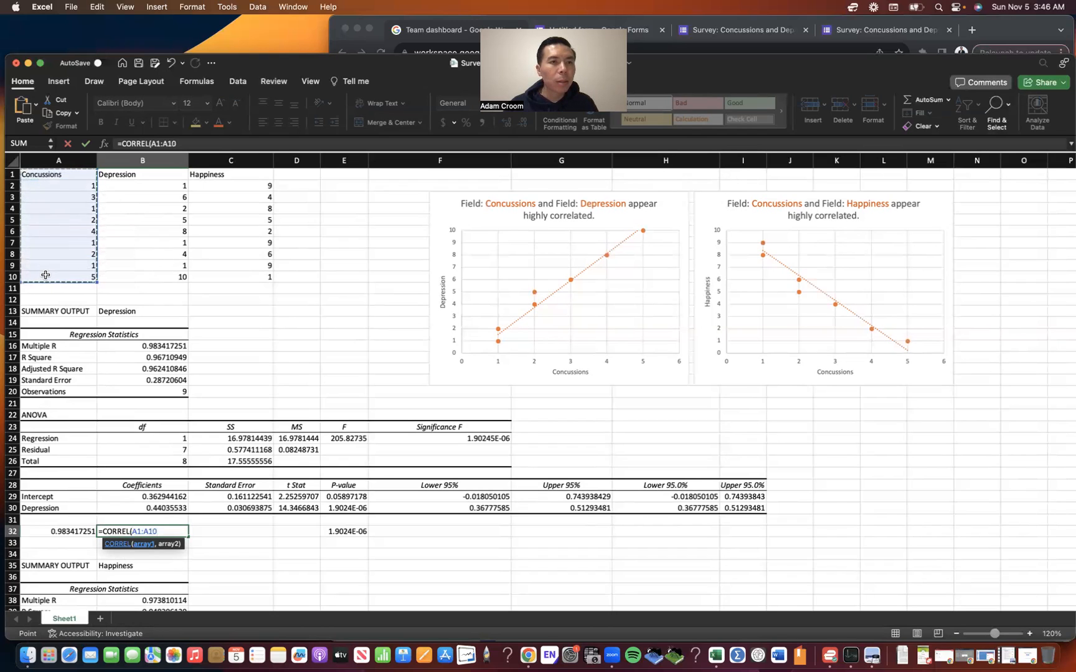
text(,)
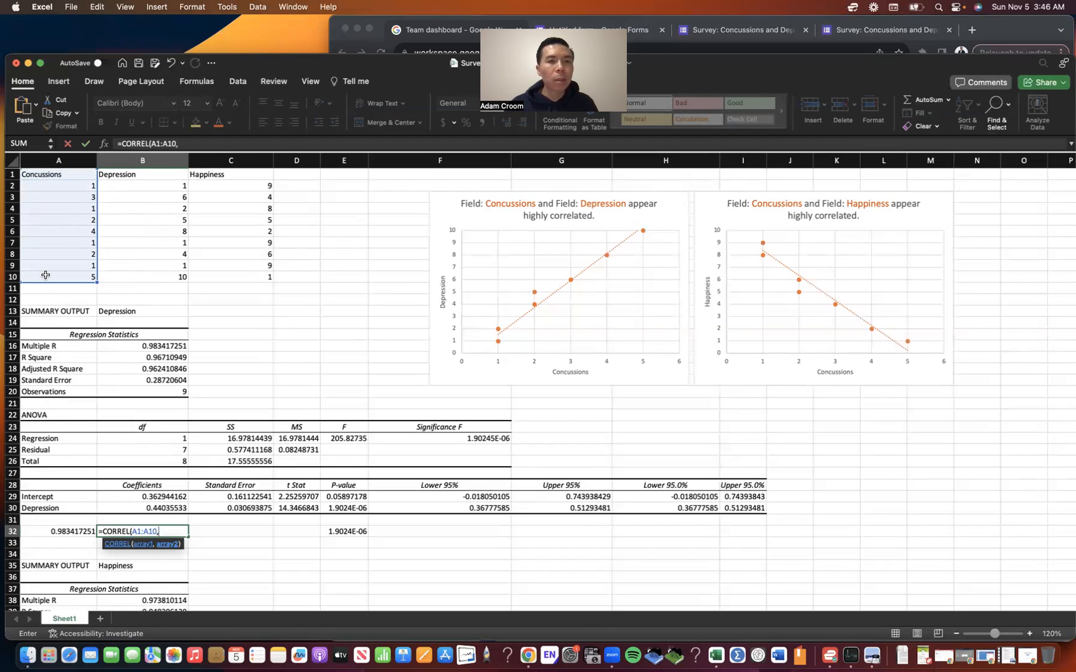
click(184, 144)
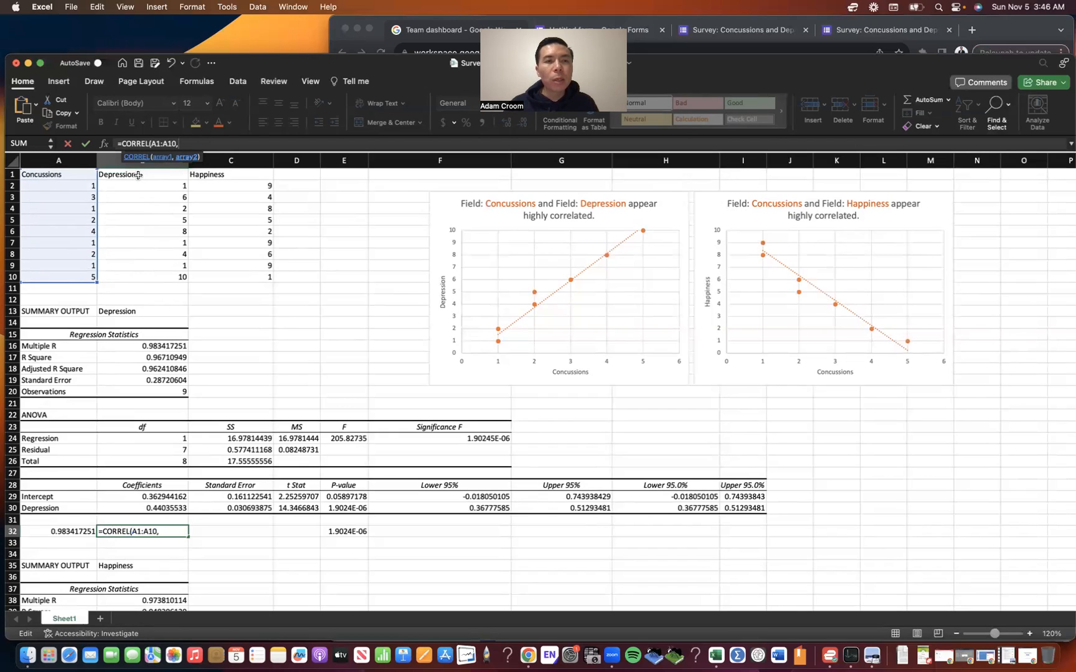
drag(137, 175, 133, 274)
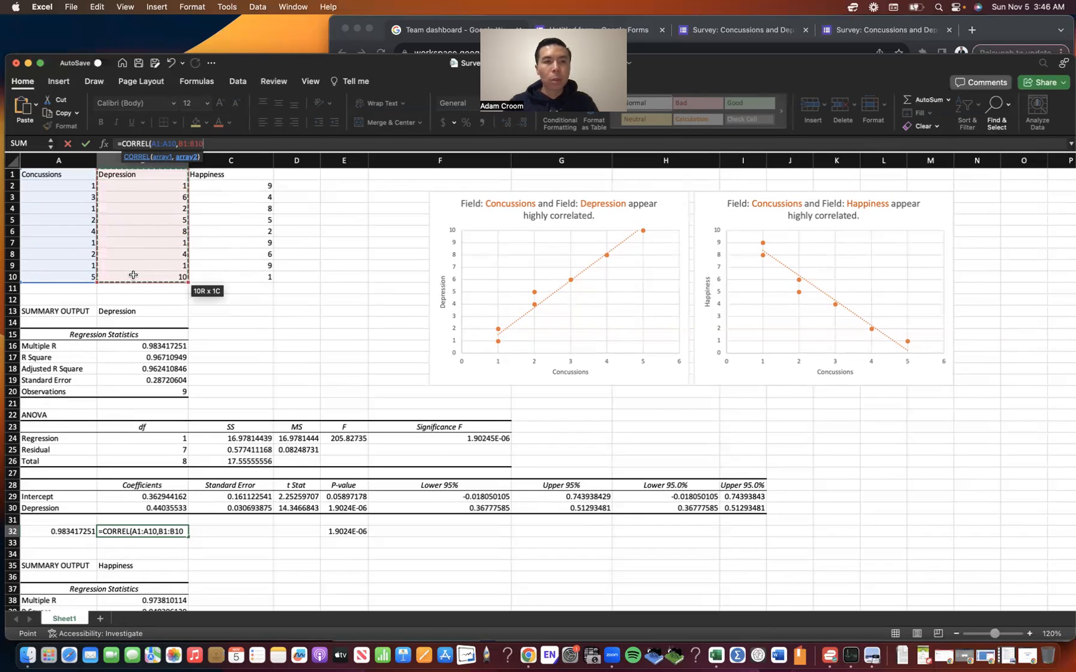
text())
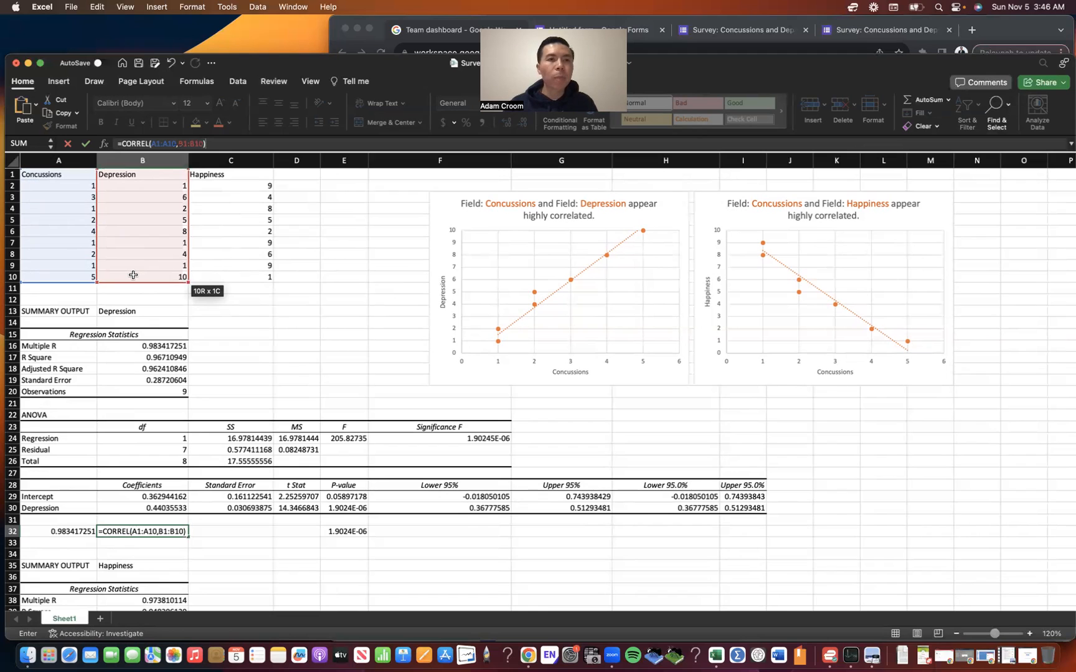
key(Return)
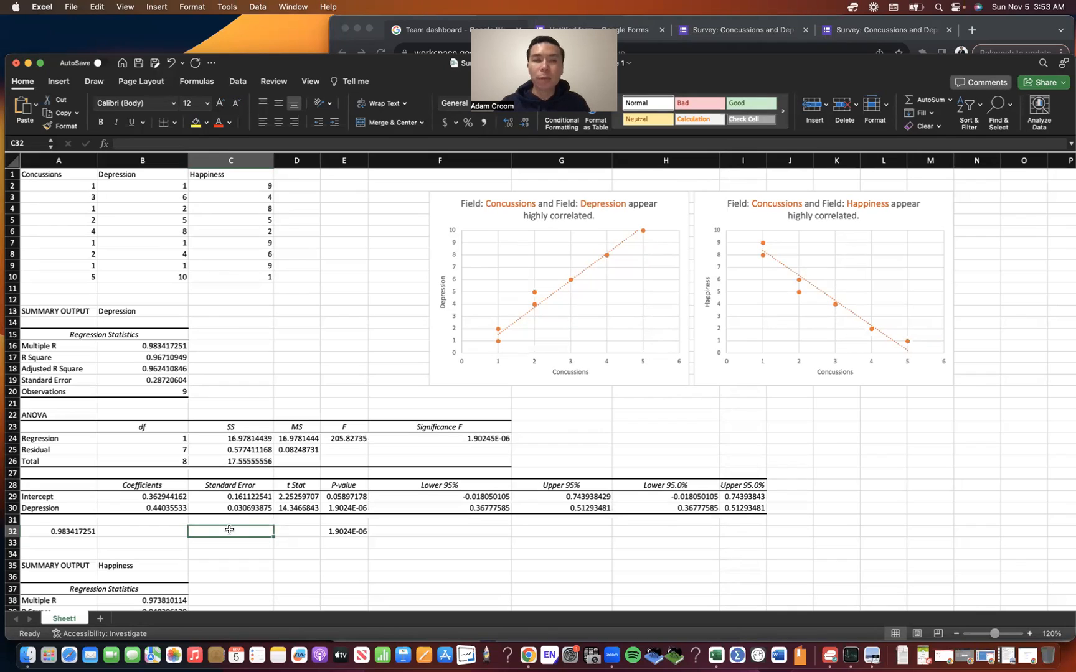
Set up a Regression data analysis with Y range A1:A10, X range B1:B10 and the output range starting at cell A13
click(237, 85)
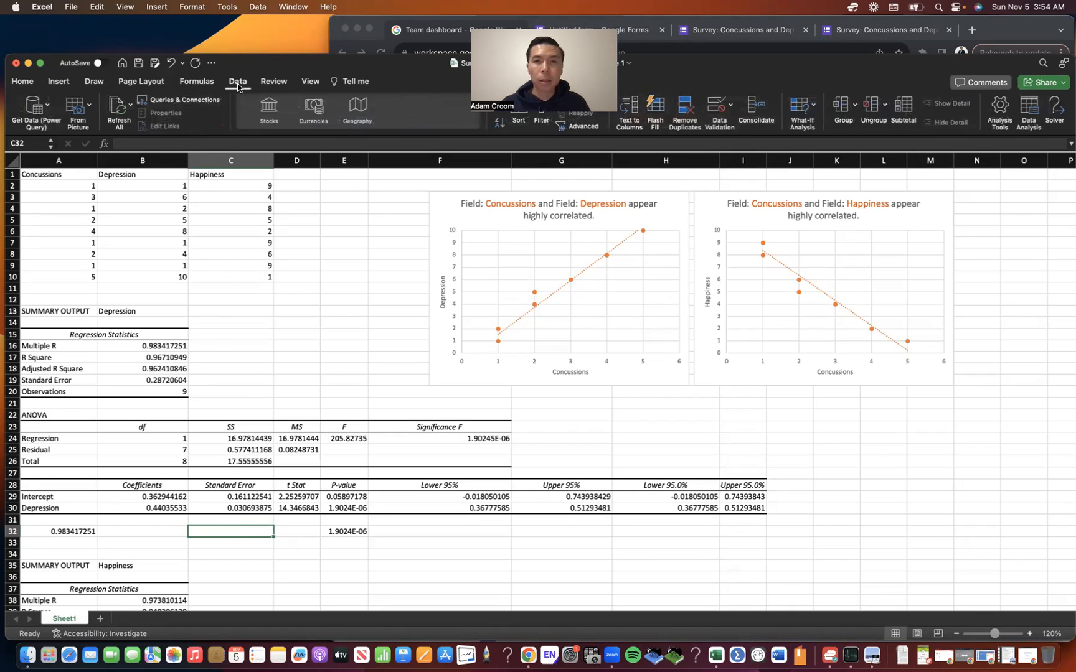
click(1029, 111)
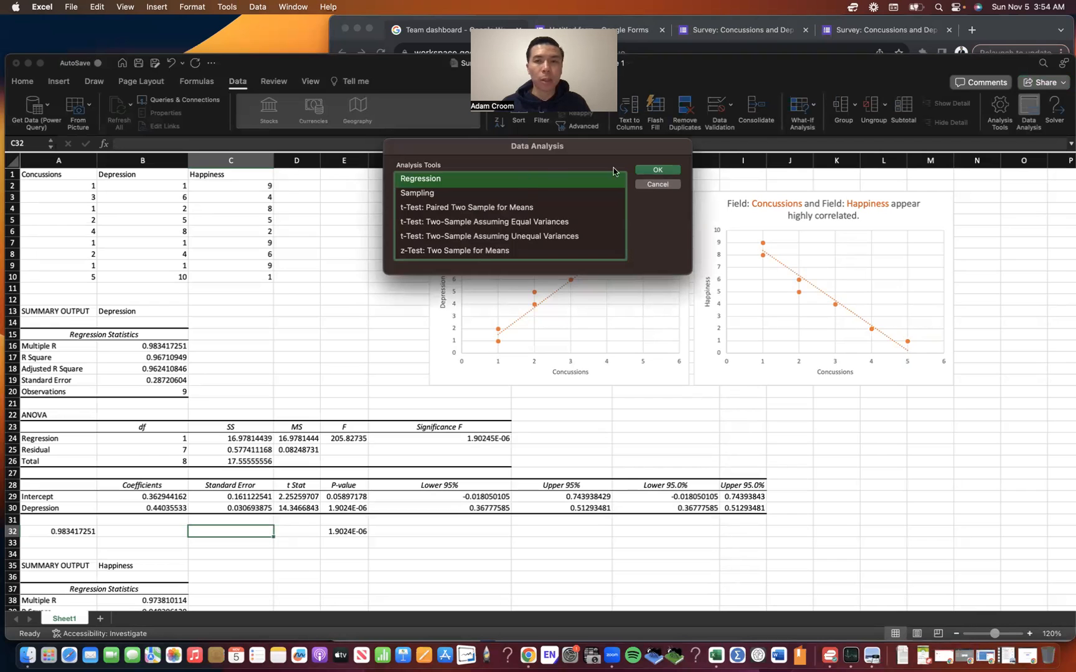
click(658, 170)
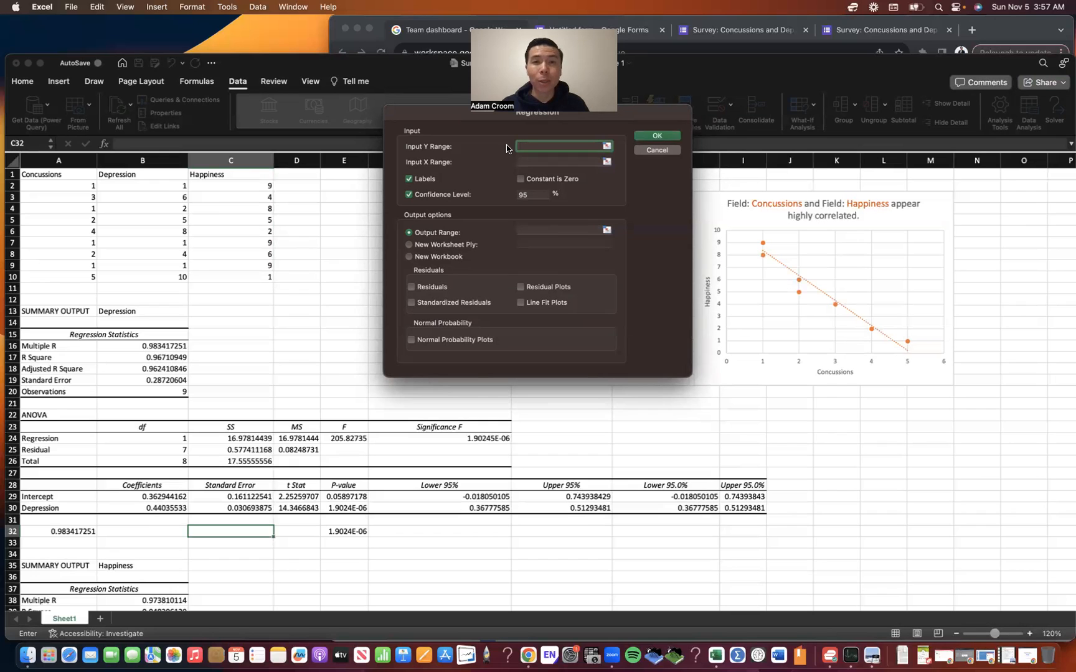
drag(62, 174, 54, 276)
click(510, 164)
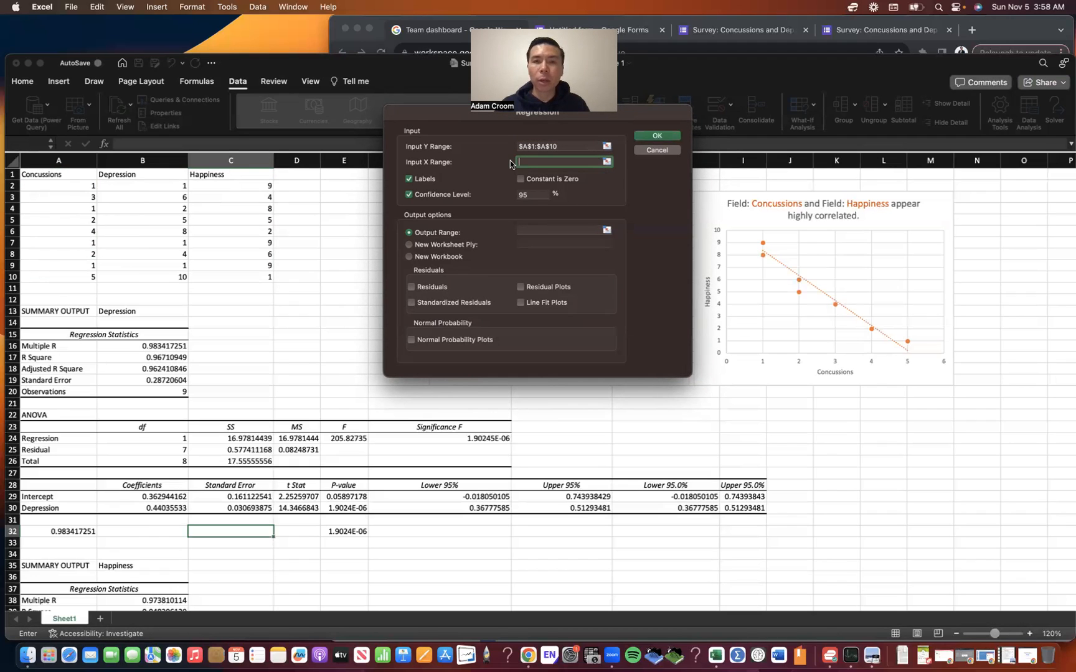
drag(137, 175, 140, 274)
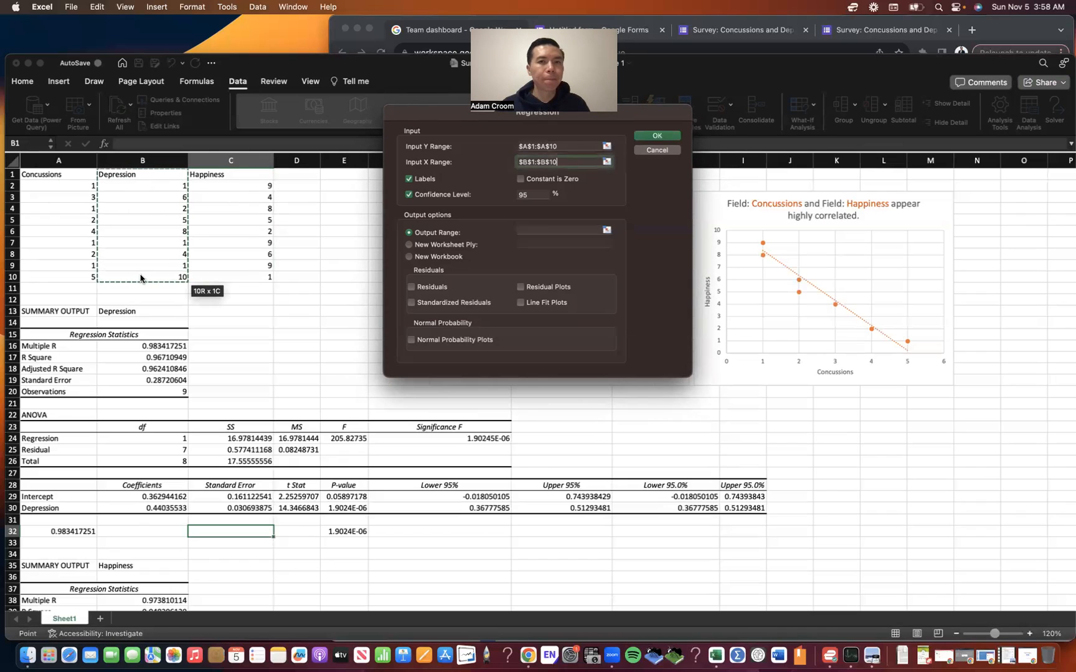
click(506, 234)
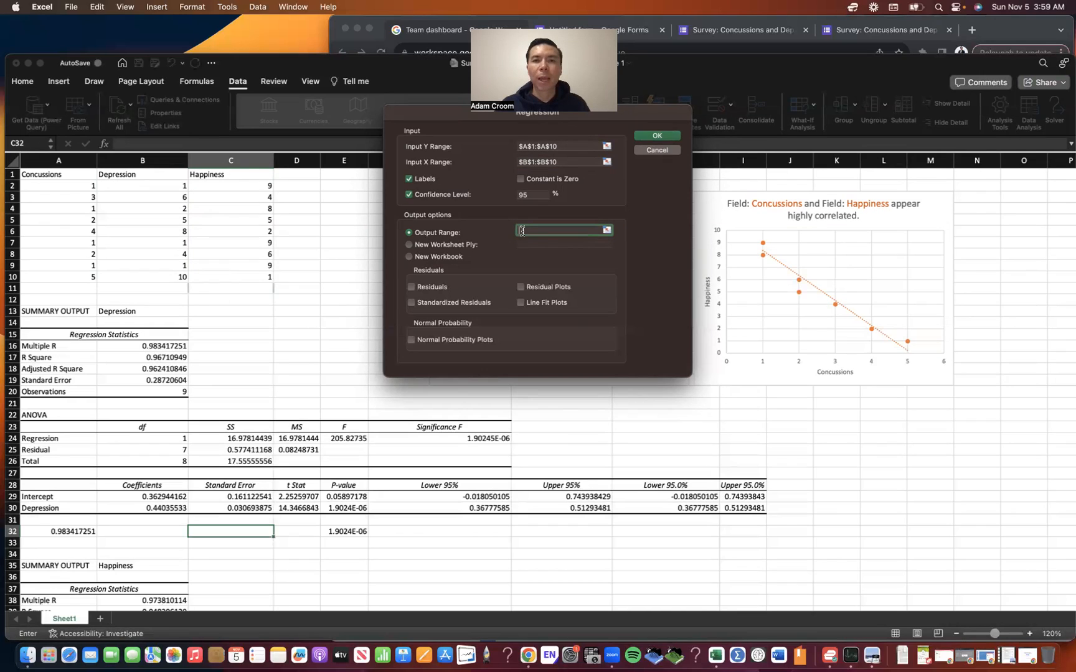
click(70, 314)
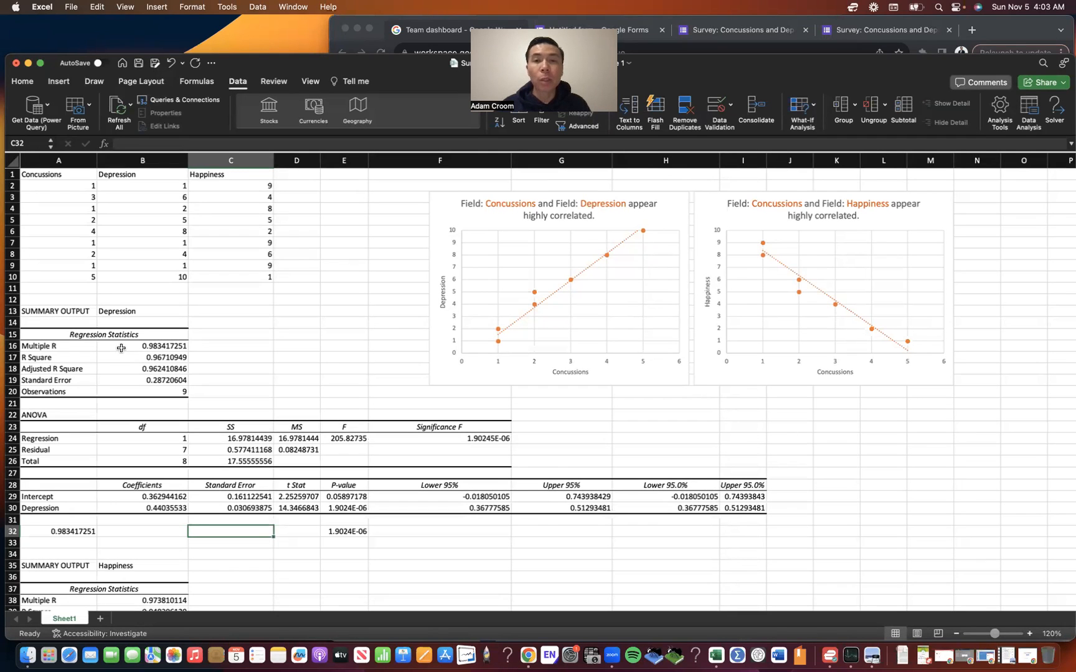
click(116, 533)
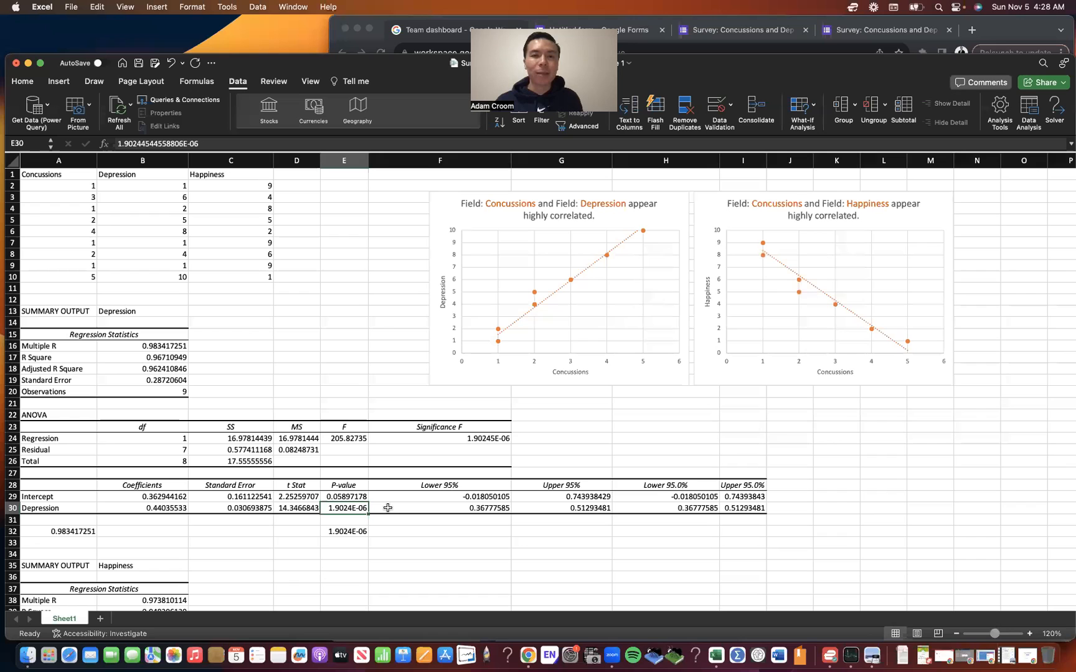
key(Return)
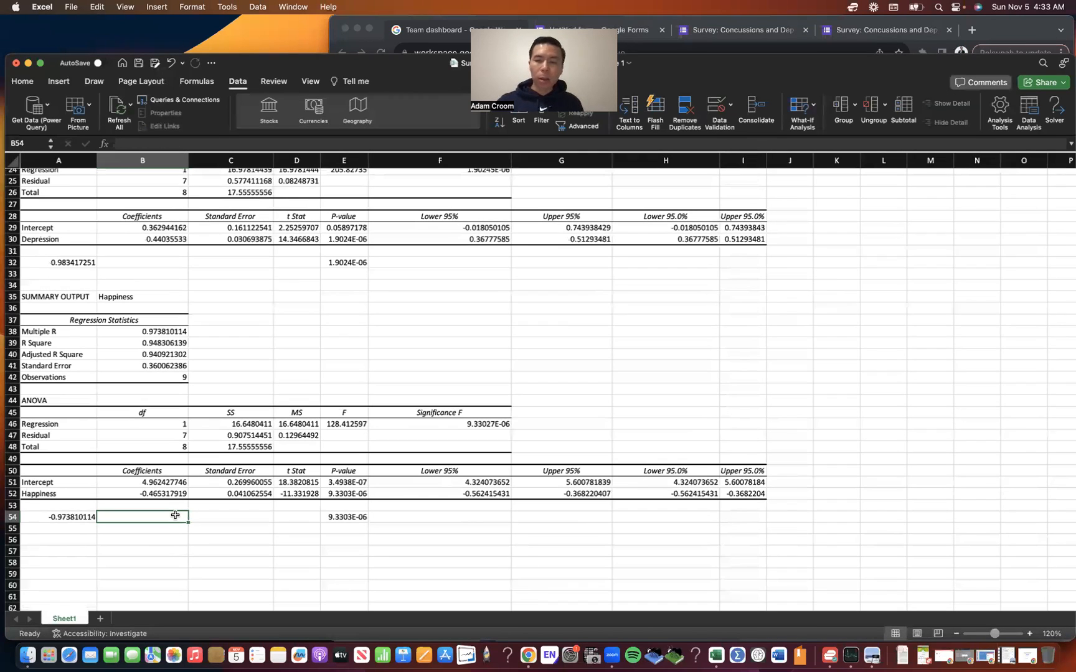
Calculate the correlation between Concussions and Happiness in cell B54 with =CORREL(A1:A10,C1:C10)
text(=)
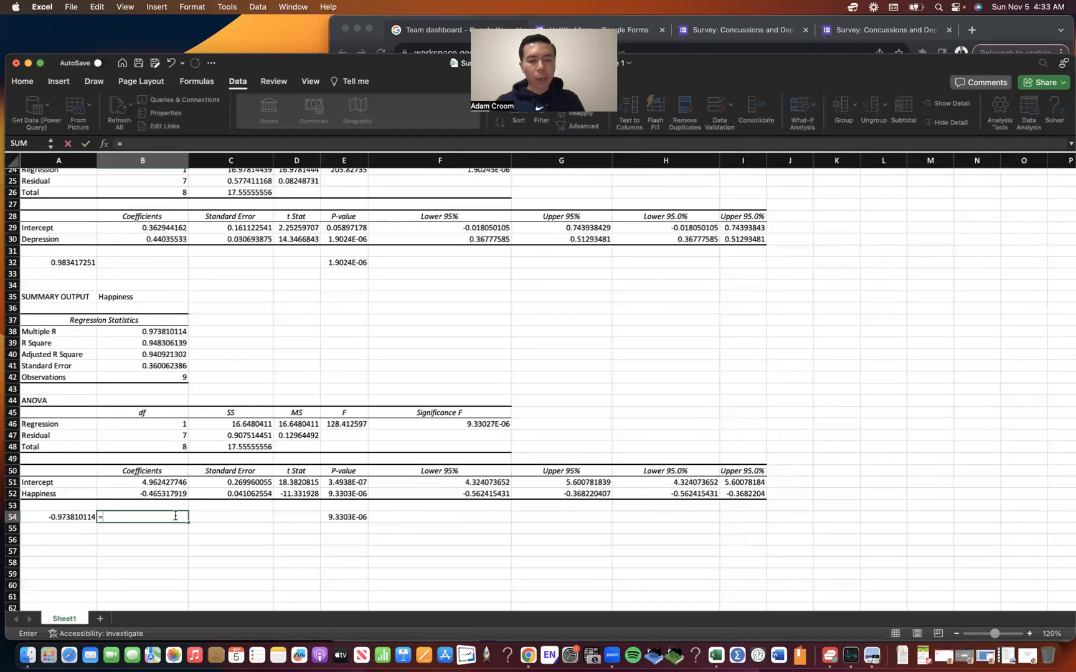
text(CORREL)
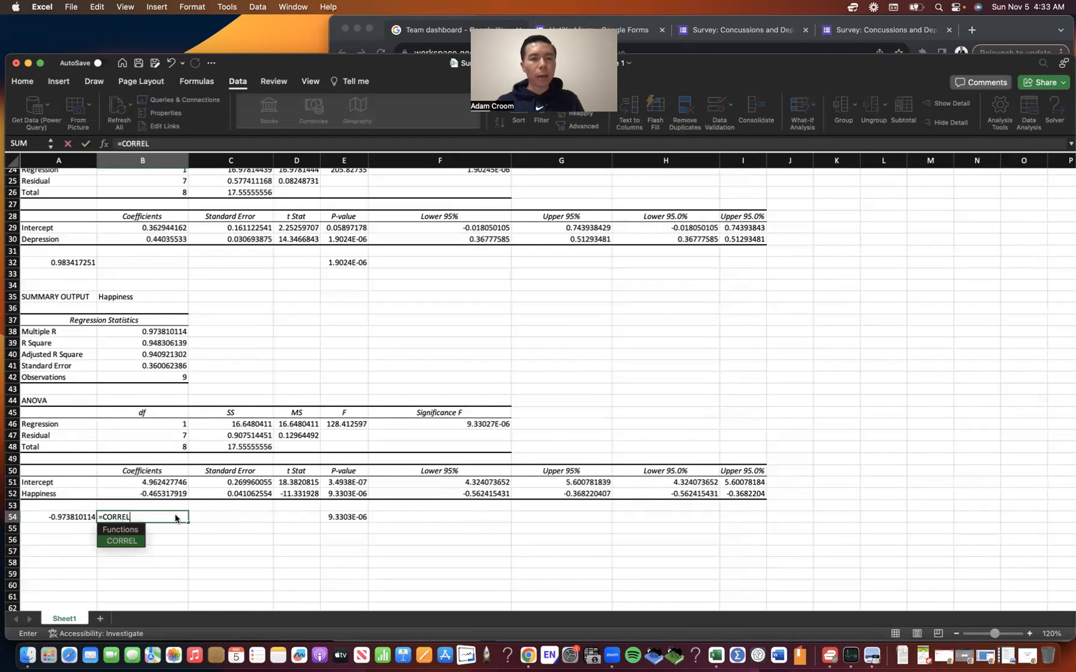
double_click(129, 542)
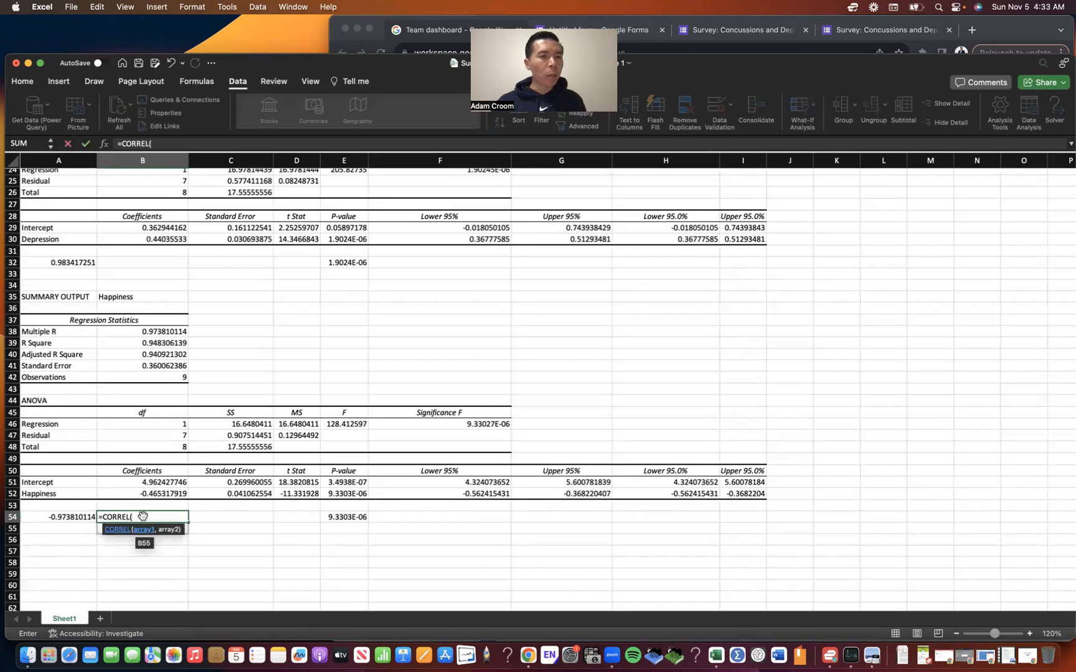
scroll(125, 374, up, 10)
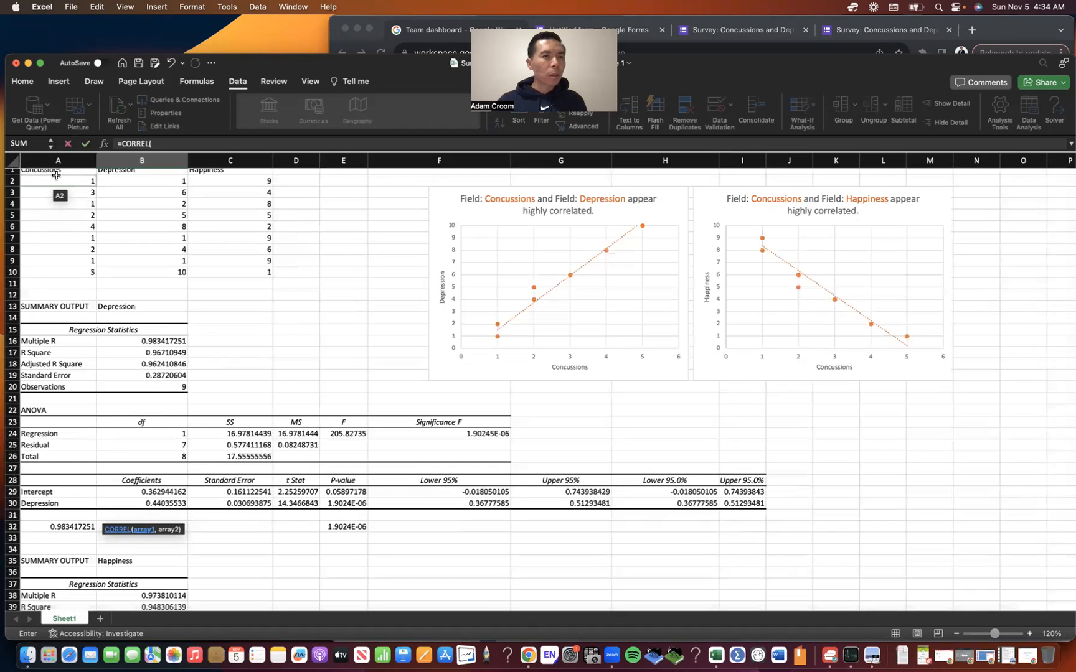
drag(56, 175, 56, 274)
click(189, 145)
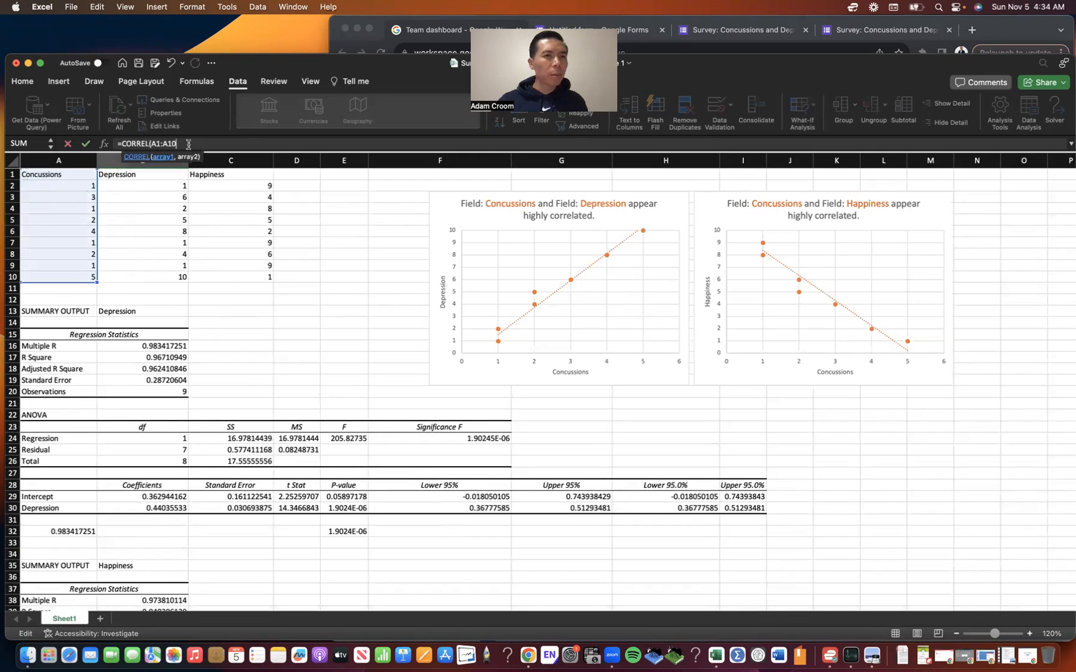
text(,)
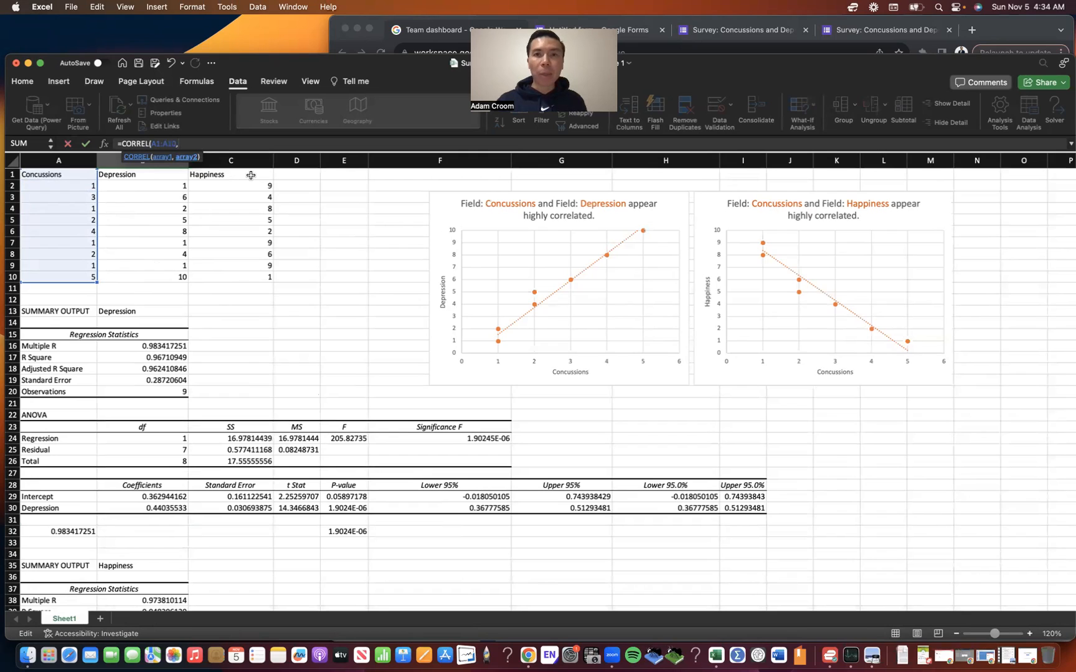
drag(251, 175, 246, 276)
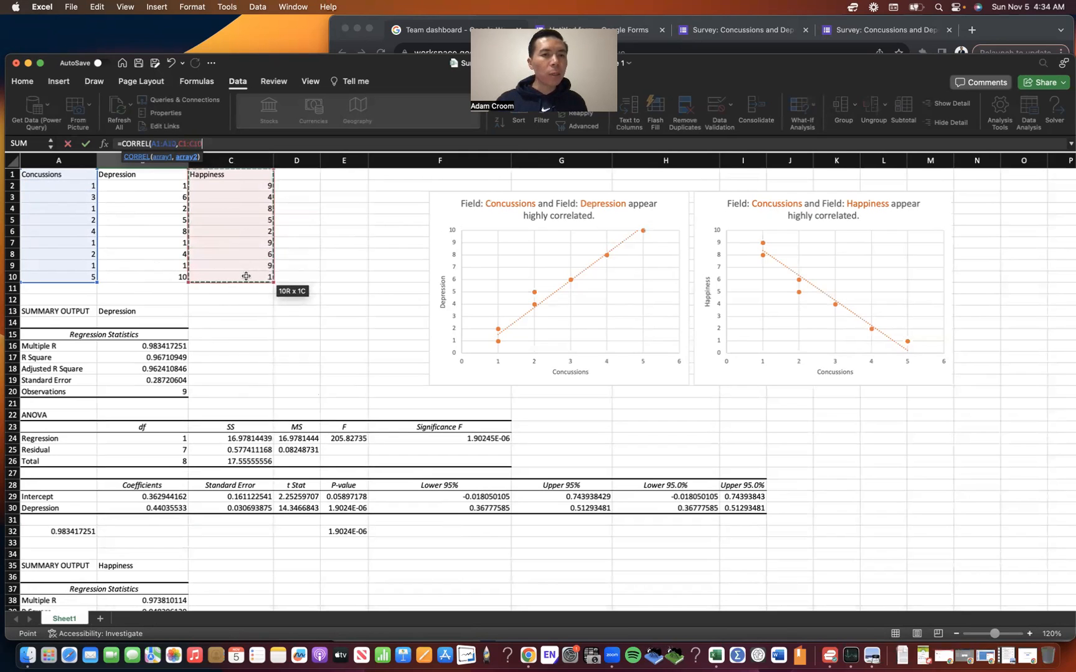
text())
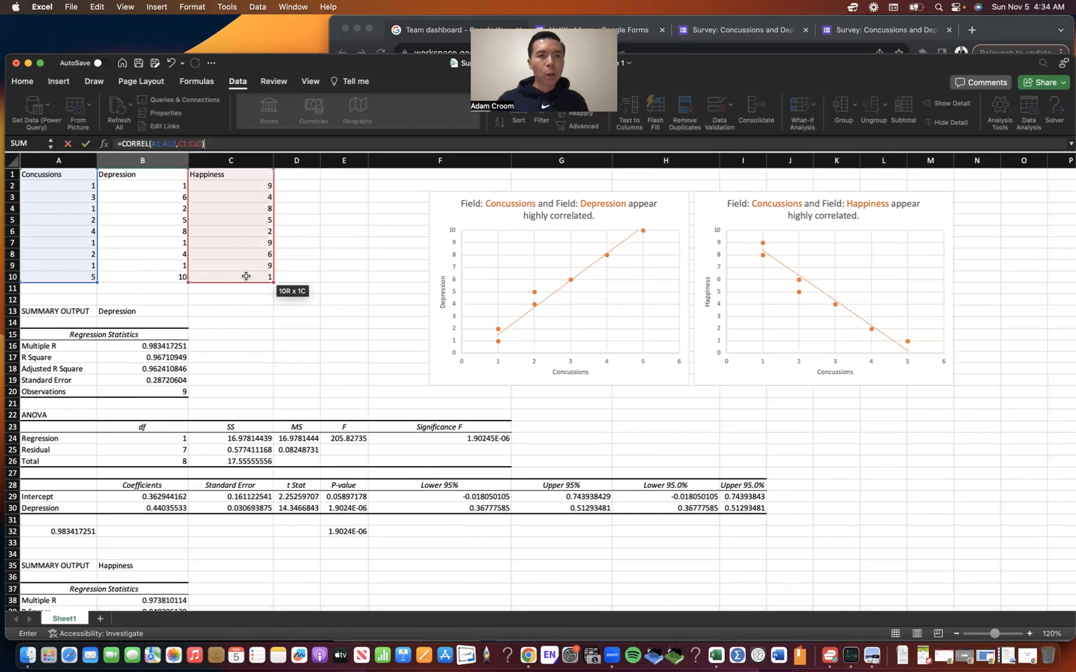
key(Return)
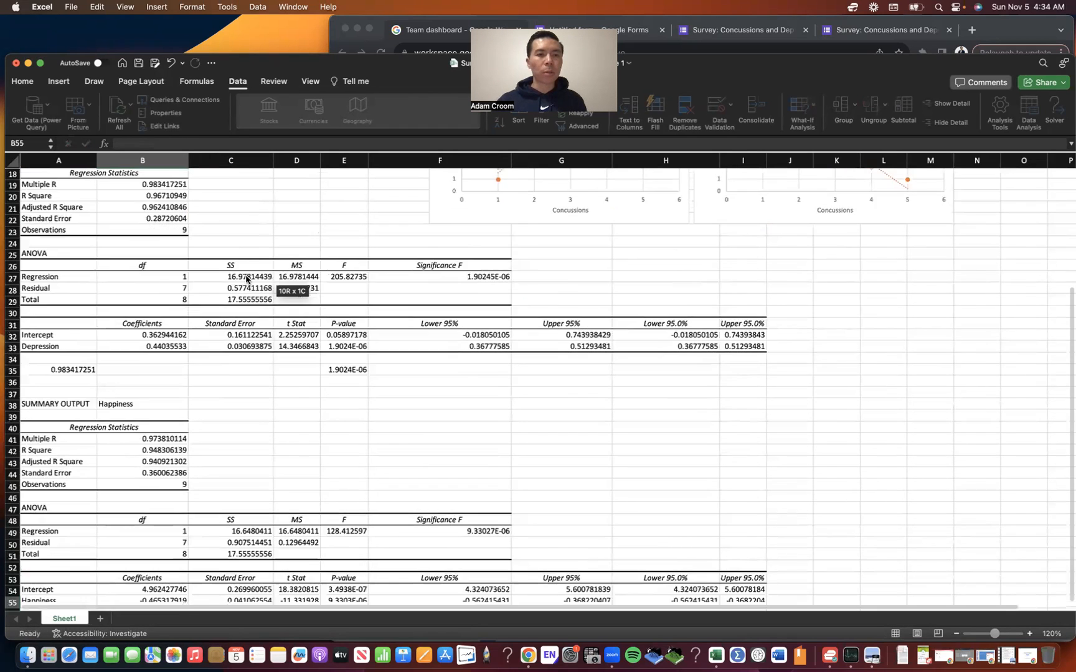
scroll(246, 280, down, 5)
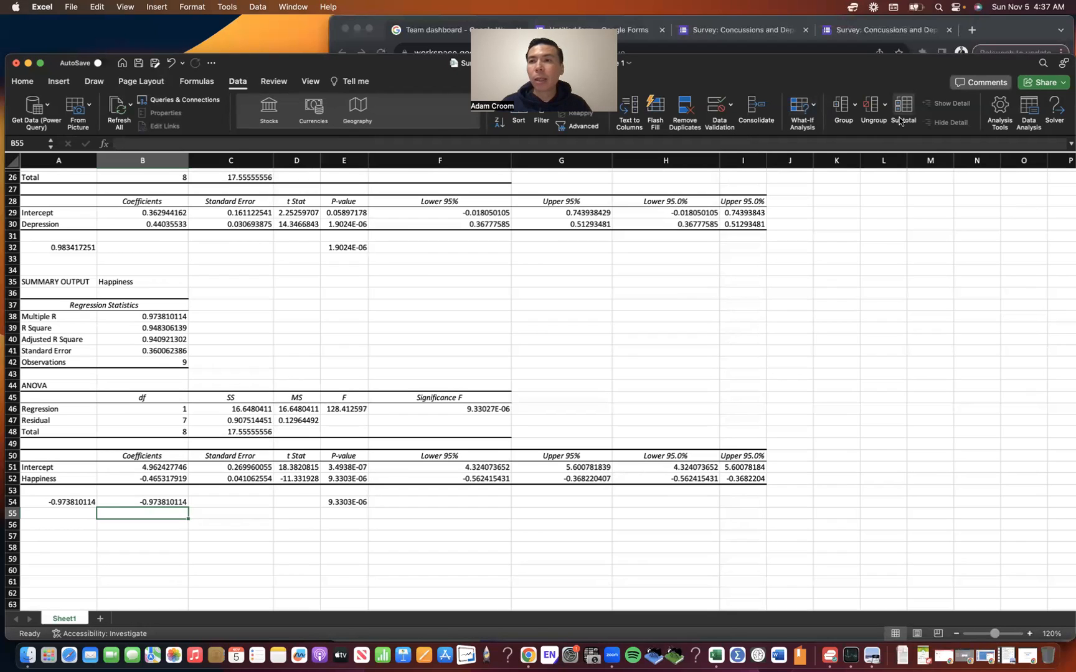
Set up a Regression data analysis with Concussions A1:A10 as the Y range and Happiness C1:C10 as the X range
click(1029, 112)
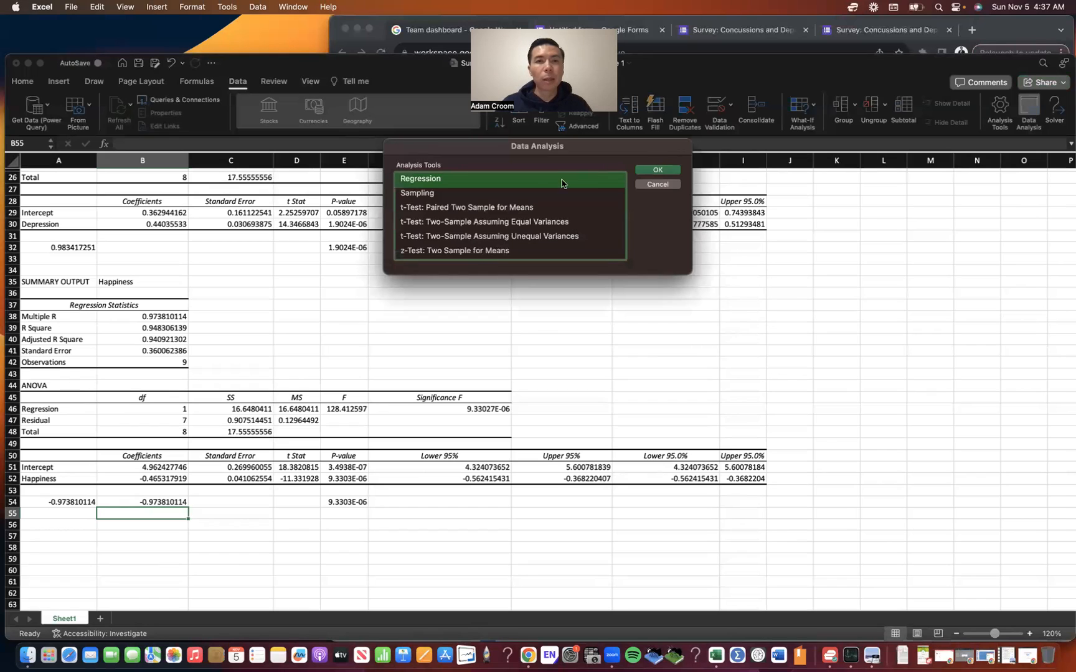
click(644, 170)
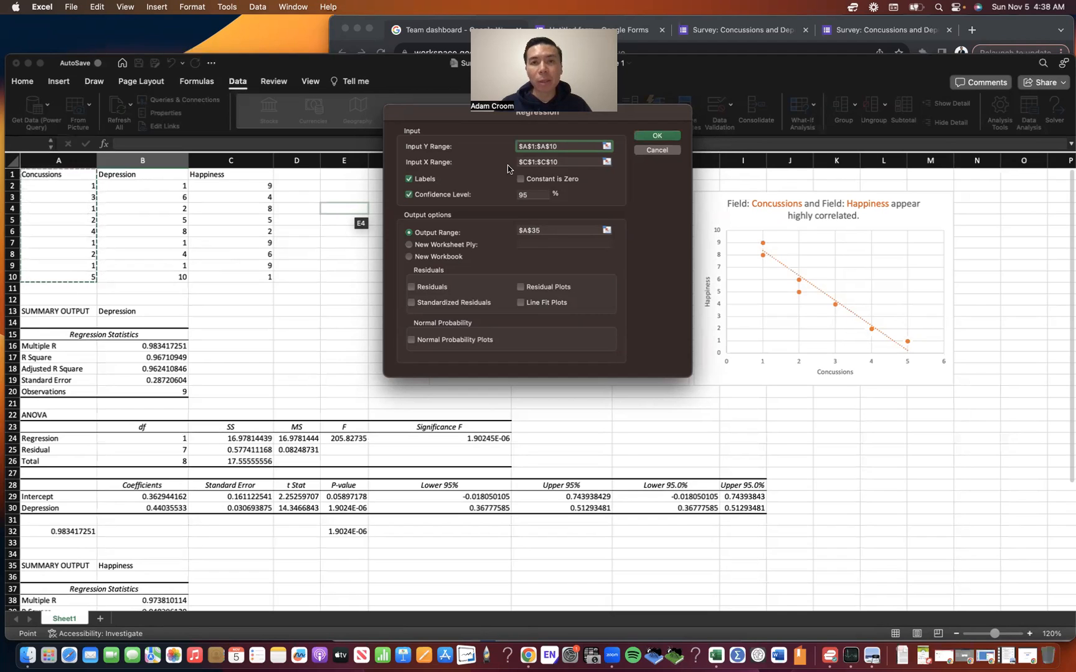
click(567, 160)
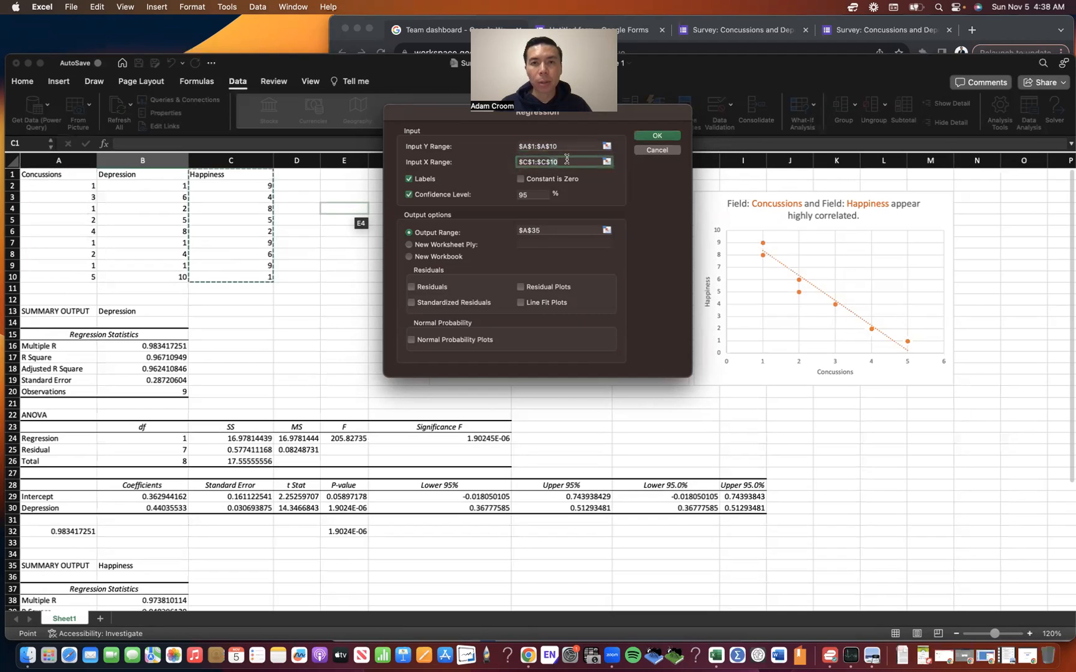
key(BackSpace)
key(BackSpace)
key(BackSpace)
key(BackSpace)
key(BackSpace)
key(BackSpace)
key(BackSpace)
key(BackSpace)
key(BackSpace)
key(BackSpace)
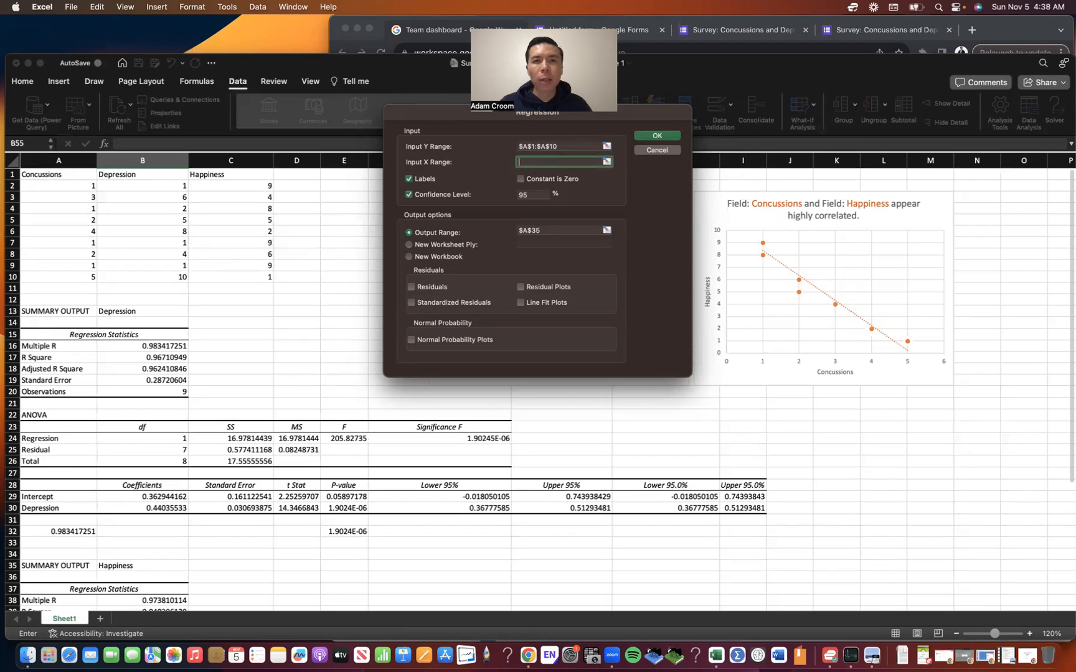
click(261, 176)
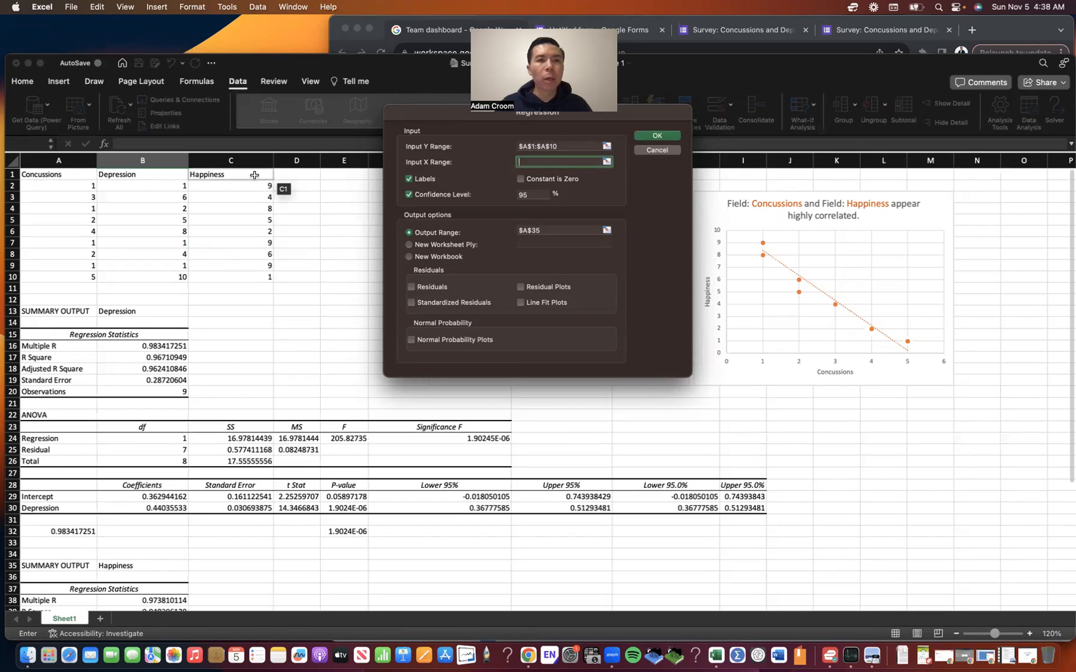
drag(255, 175, 256, 273)
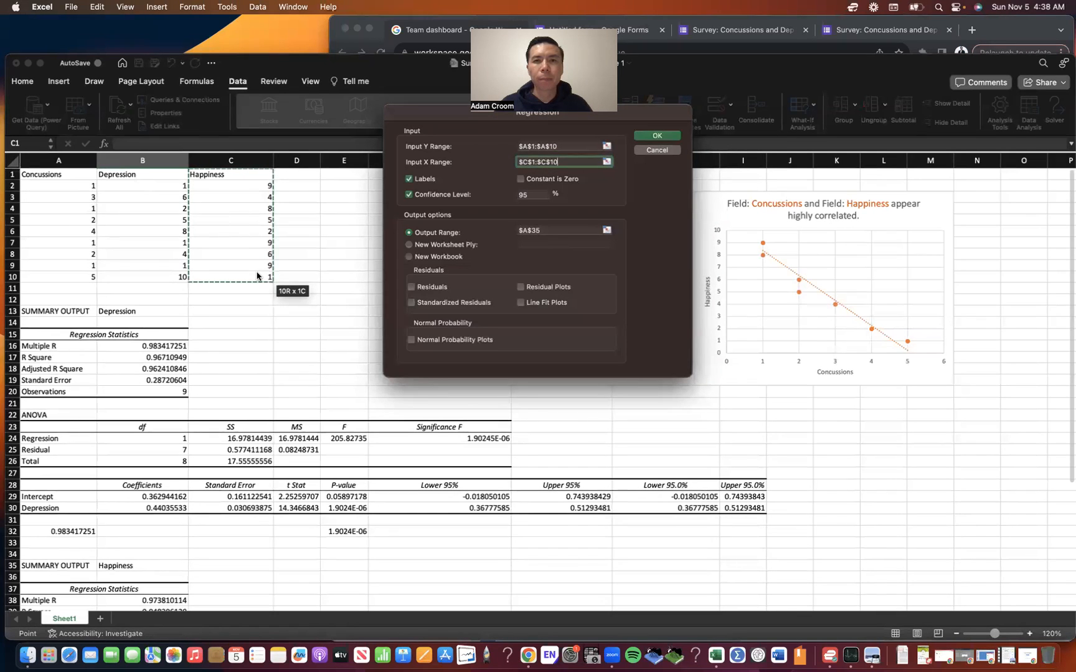
Re-enter the regression's output range as cell A35, and leave the setup without running it
click(542, 229)
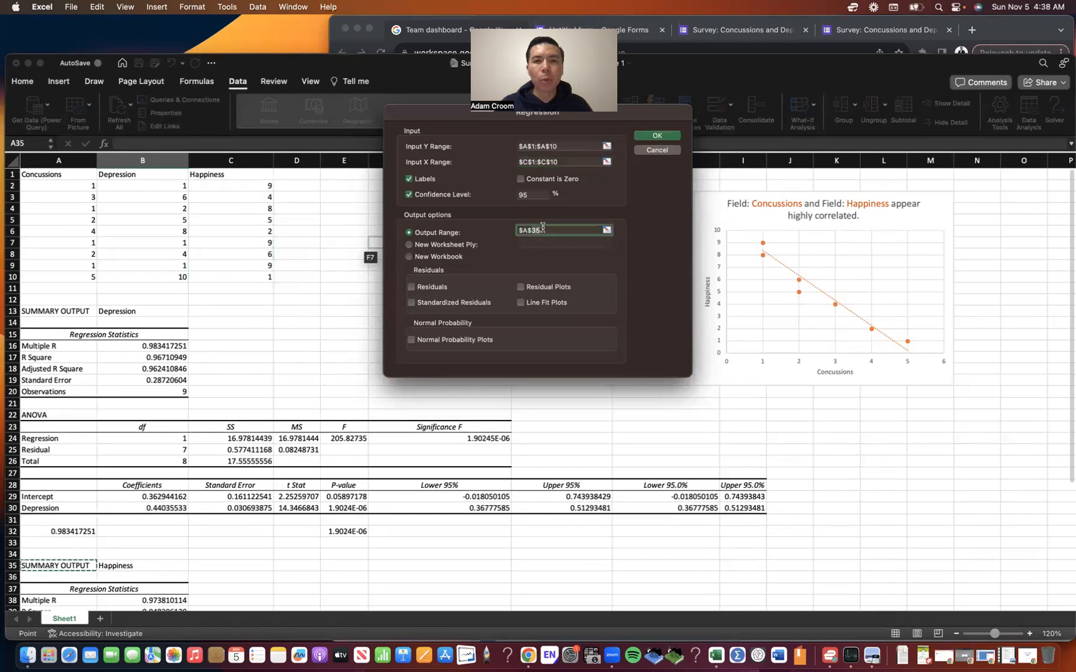
key(BackSpace)
key(BackSpace)
key(BackSpace)
key(BackSpace)
key(BackSpace)
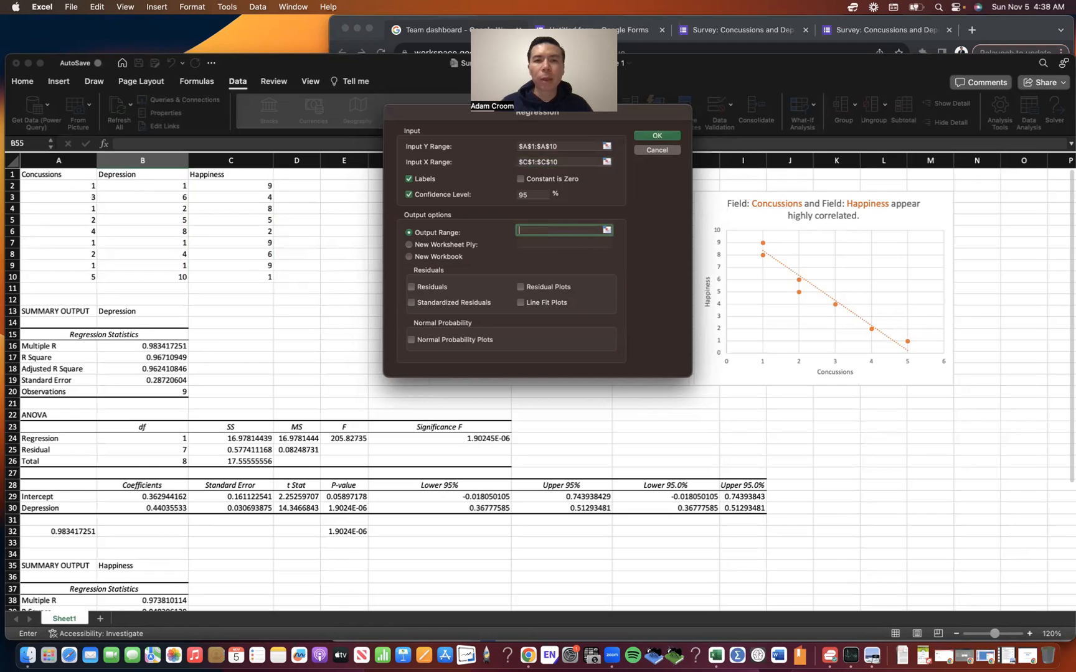
scroll(317, 268, down, 10)
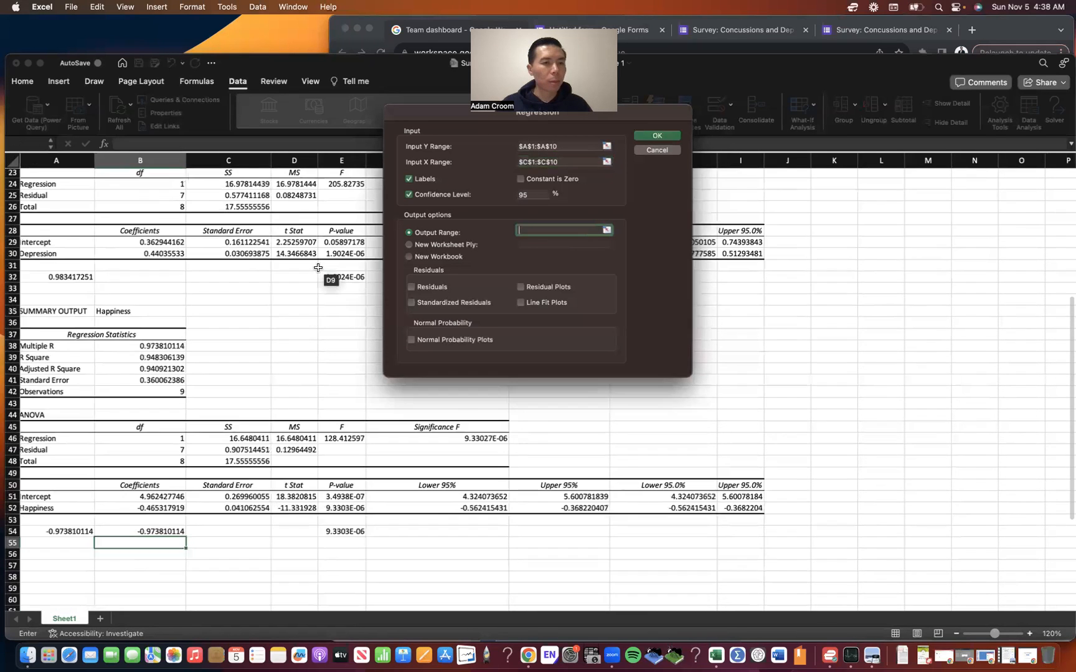
scroll(317, 268, up, 1)
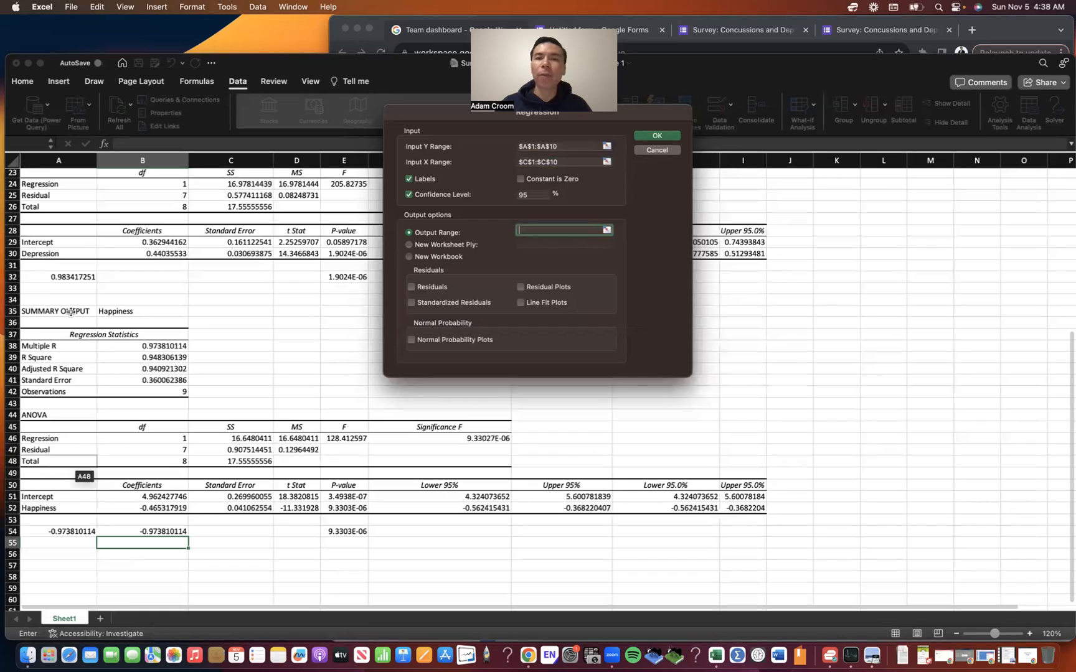
click(70, 311)
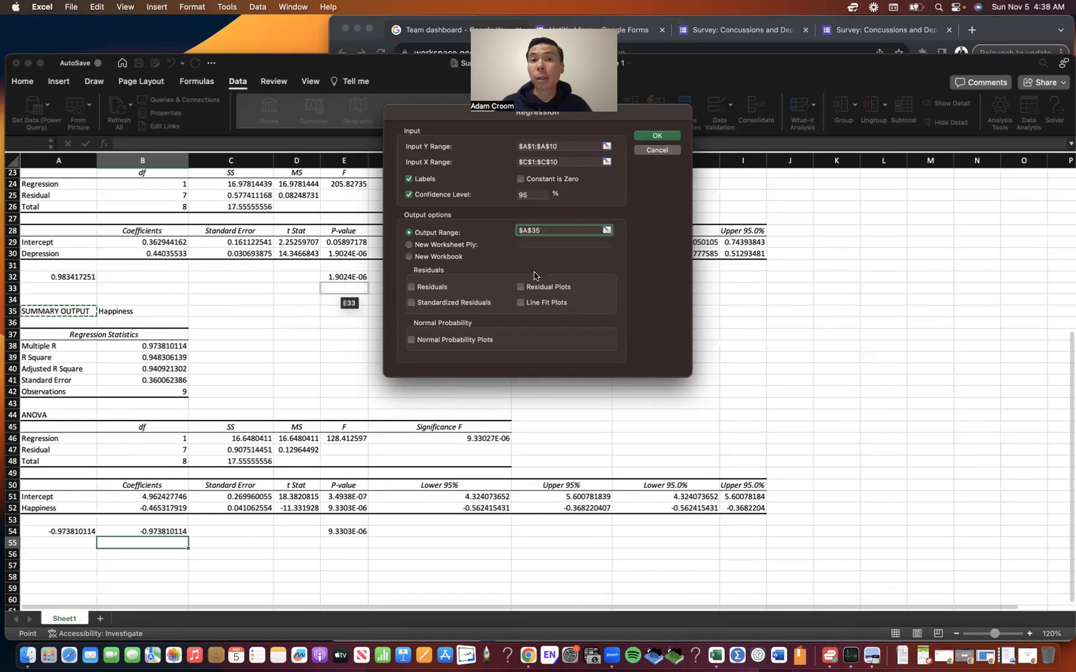
click(656, 150)
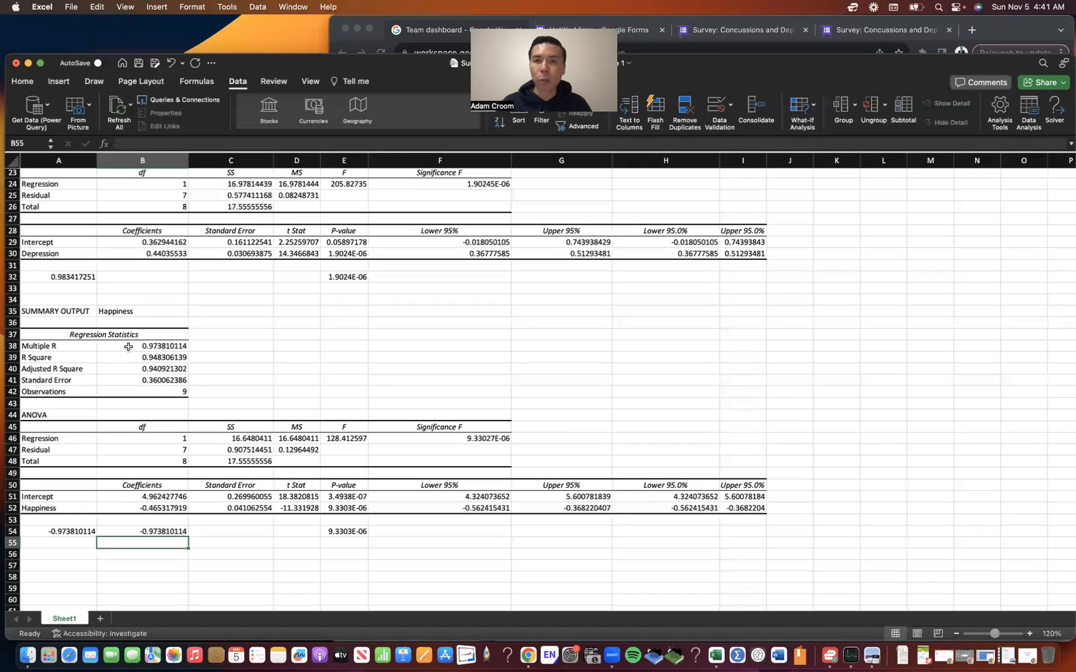
Inspect the Happiness P-value in cell E52 and its decimal form in cell E54
click(203, 533)
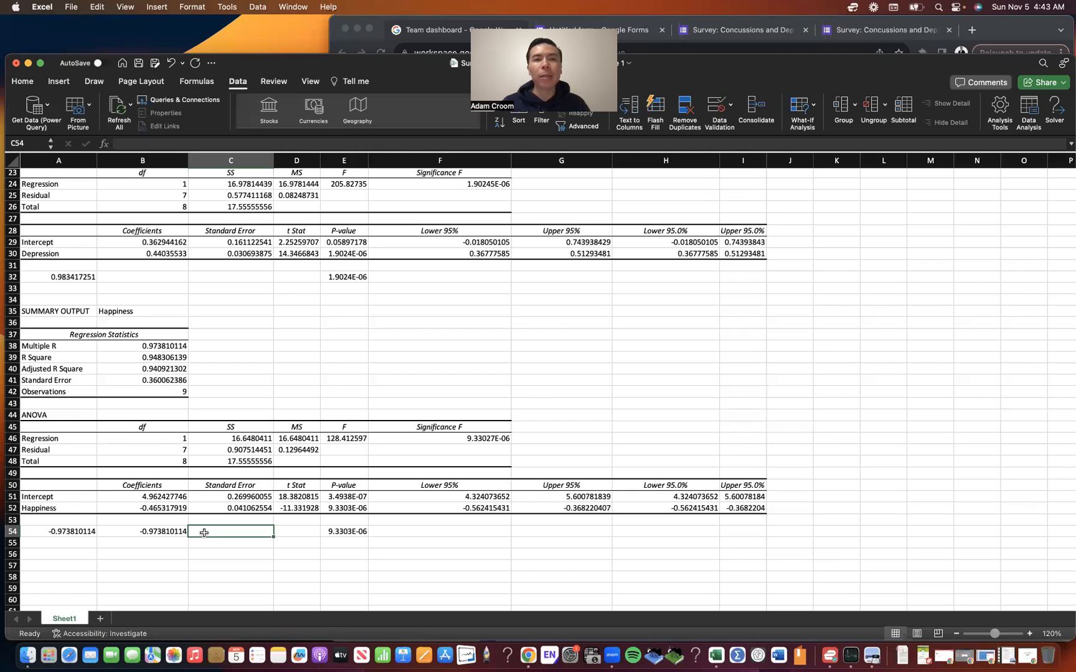
key(Up)
key(Up)
key(Right)
key(Right)
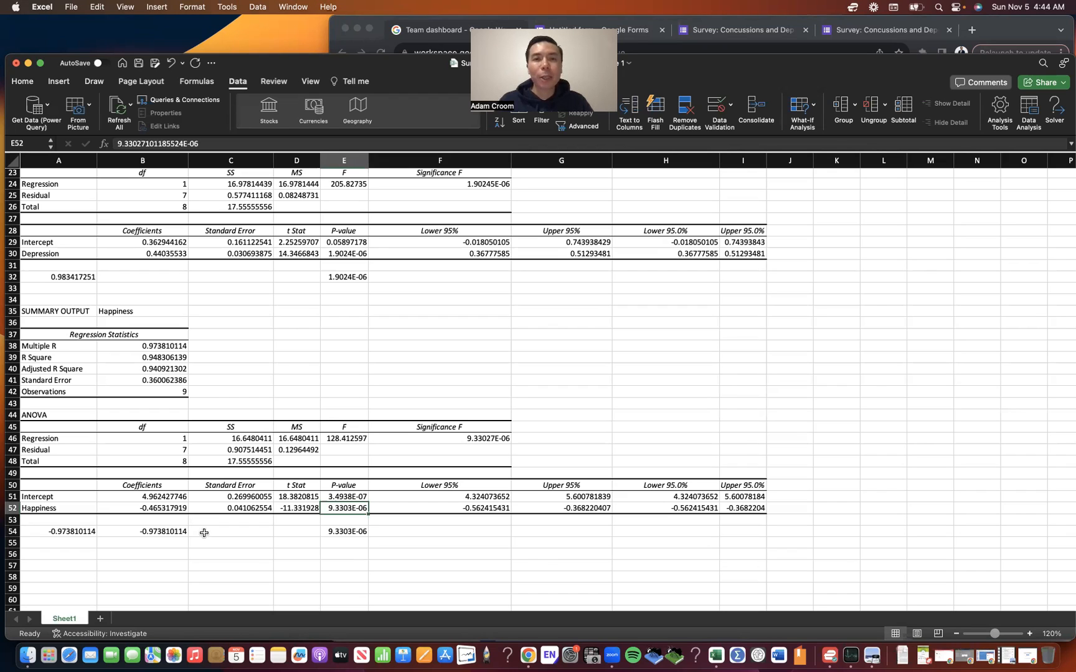
key(Down)
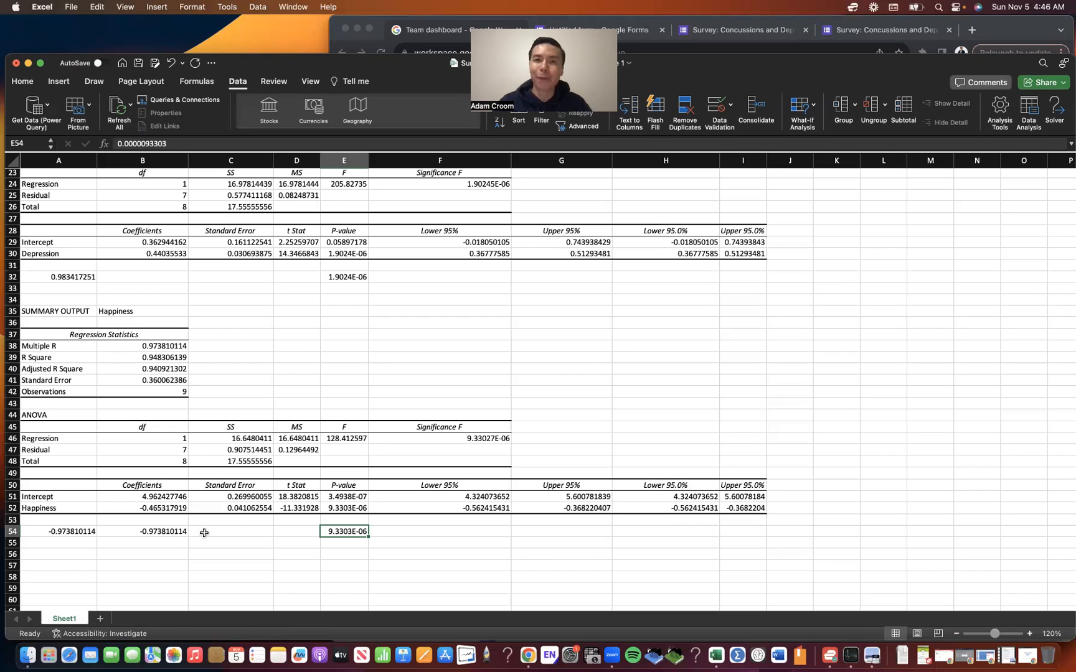
Run Analyze Data on the Concussions, Depression and Happiness data in A1:C10 to get suggested insights and charts
scroll(203, 533, up, 7)
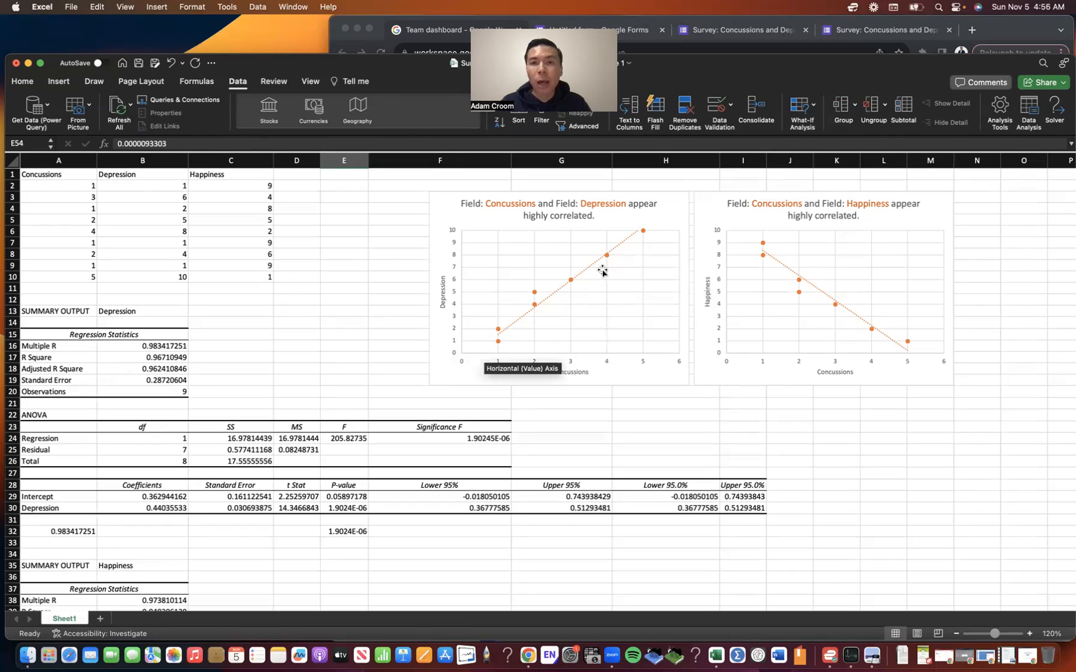
mouse_move(607, 255)
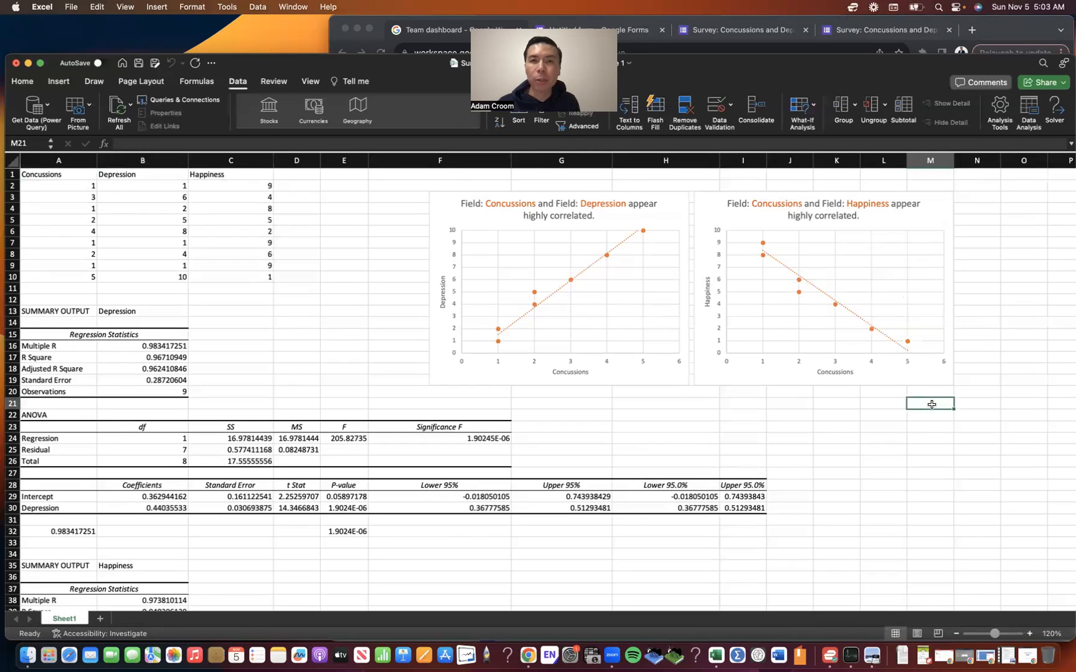
drag(60, 177, 226, 278)
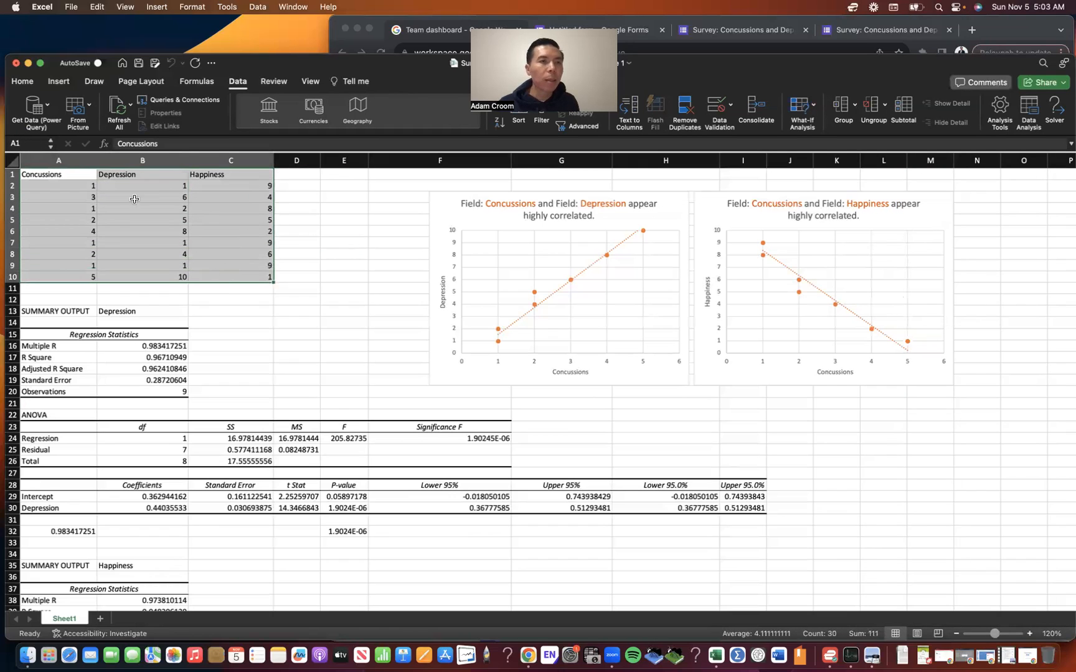
click(25, 82)
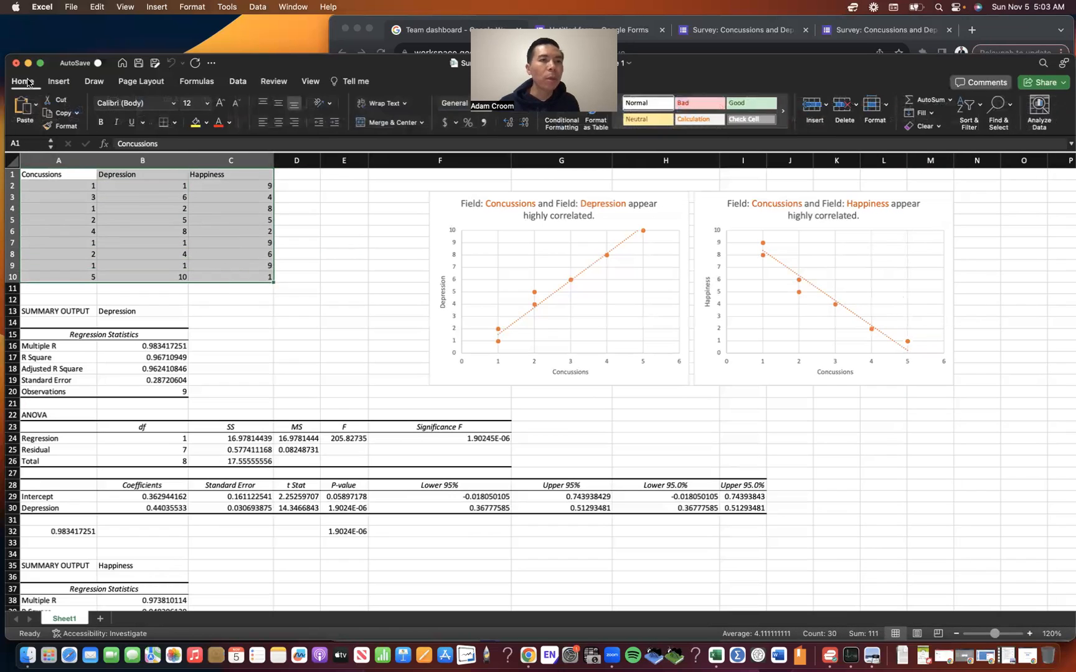
click(1038, 110)
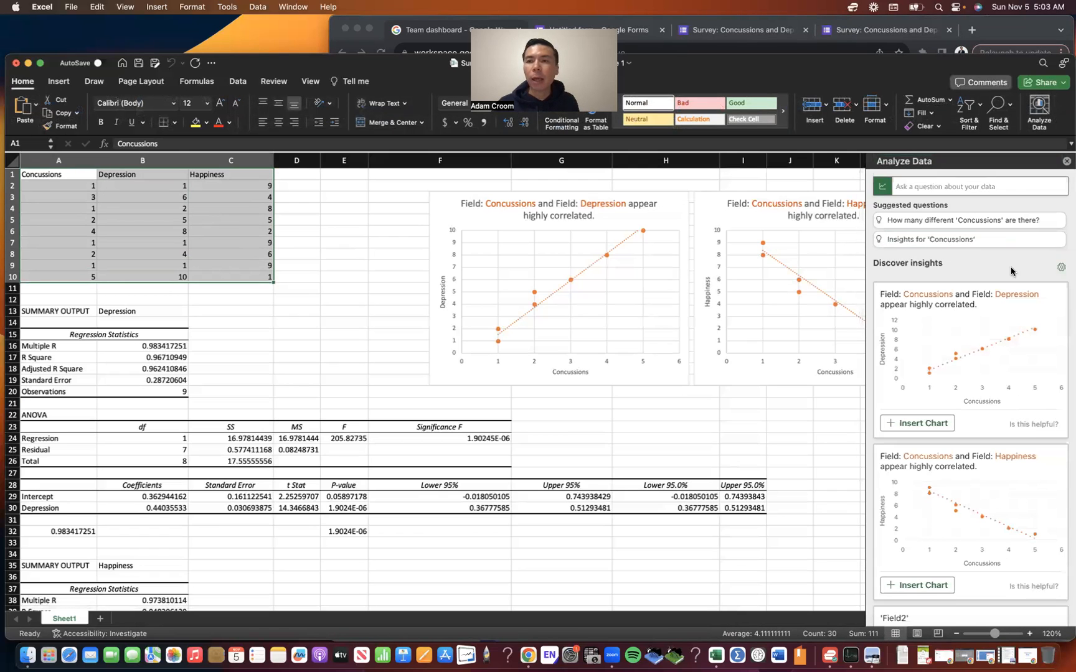